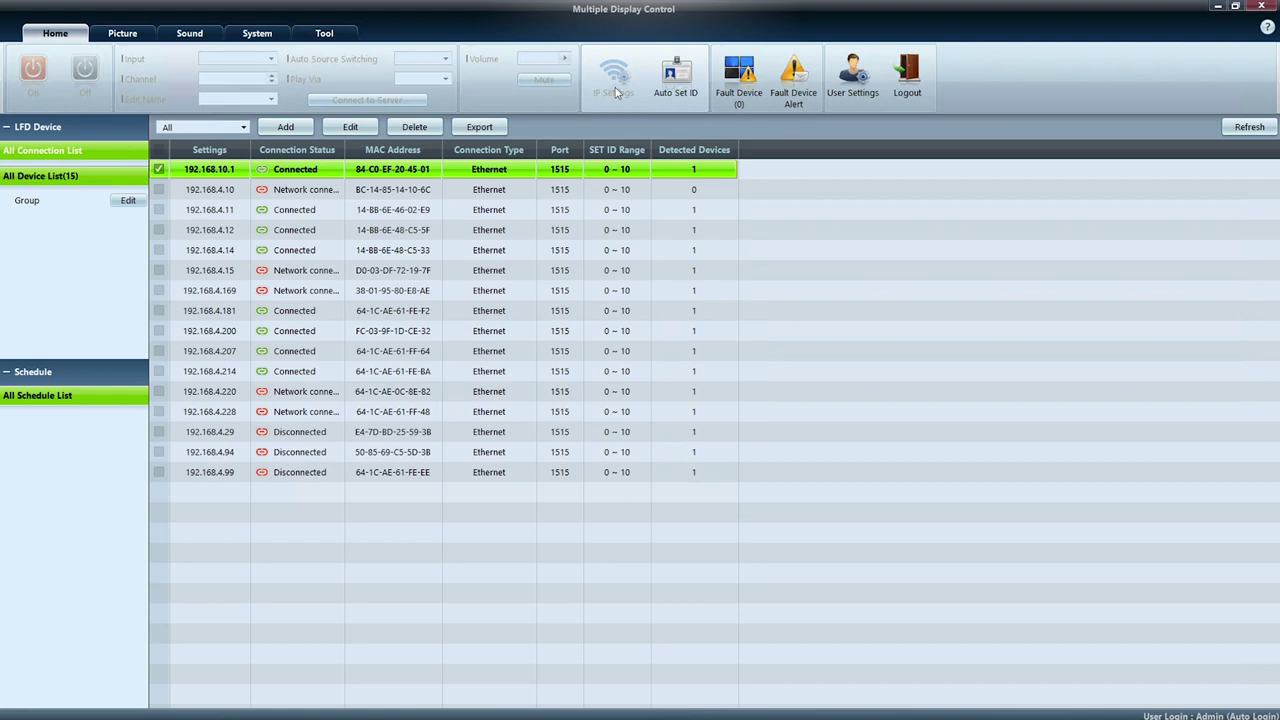
Step: Look through the Picture, Sound, System and Tool control options available for the connected displays
{"action": "left_click", "coordinate": [133, 37]}
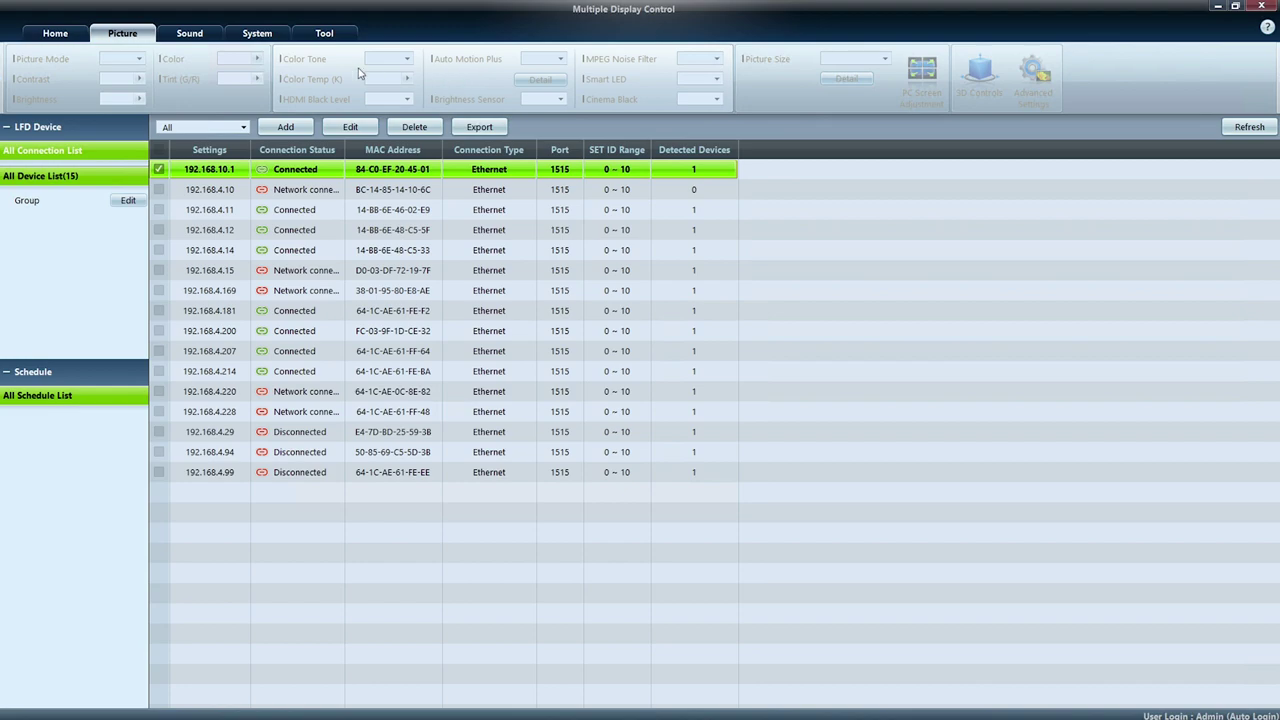
{"action": "left_click", "coordinate": [190, 36]}
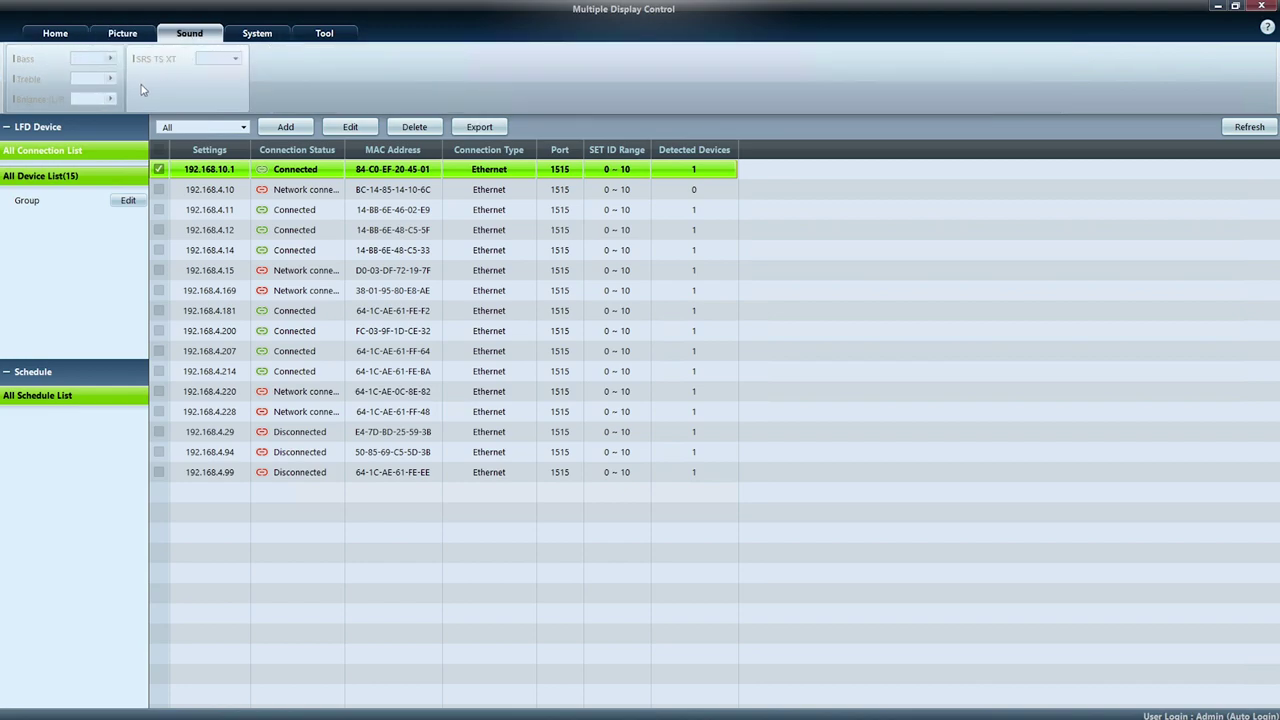
{"action": "left_click", "coordinate": [261, 35]}
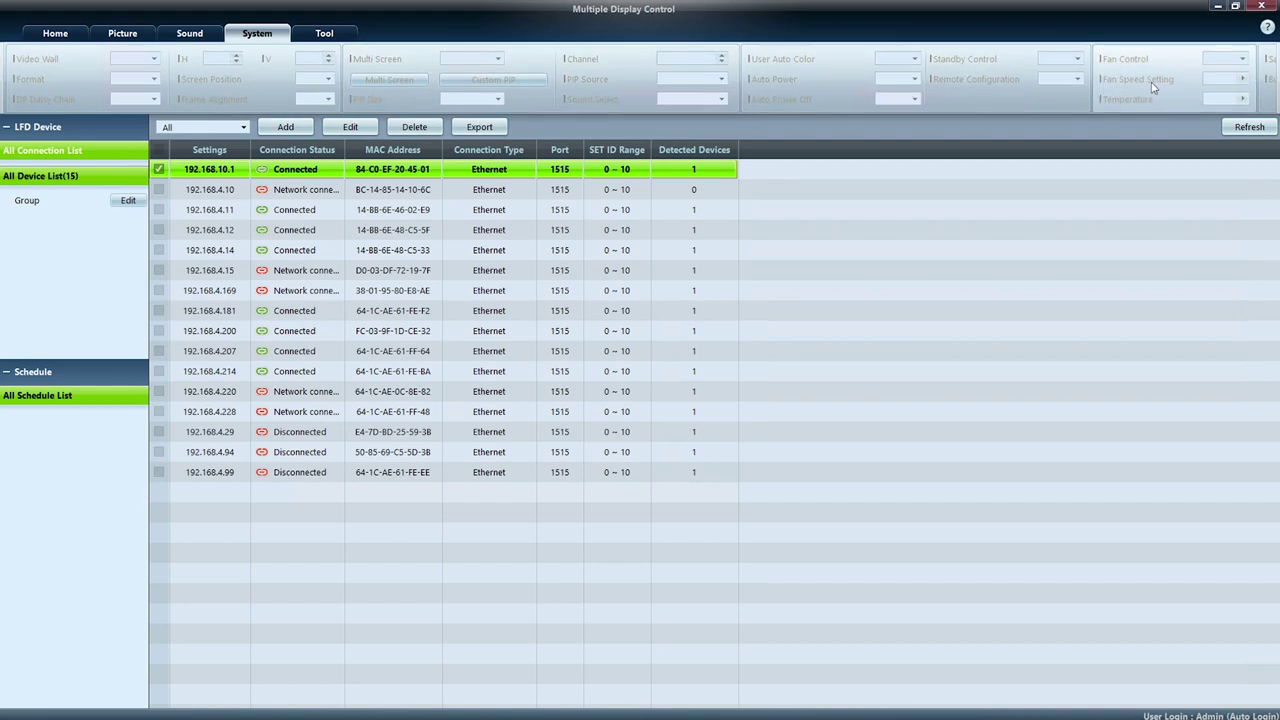
{"action": "left_click", "coordinate": [1275, 80]}
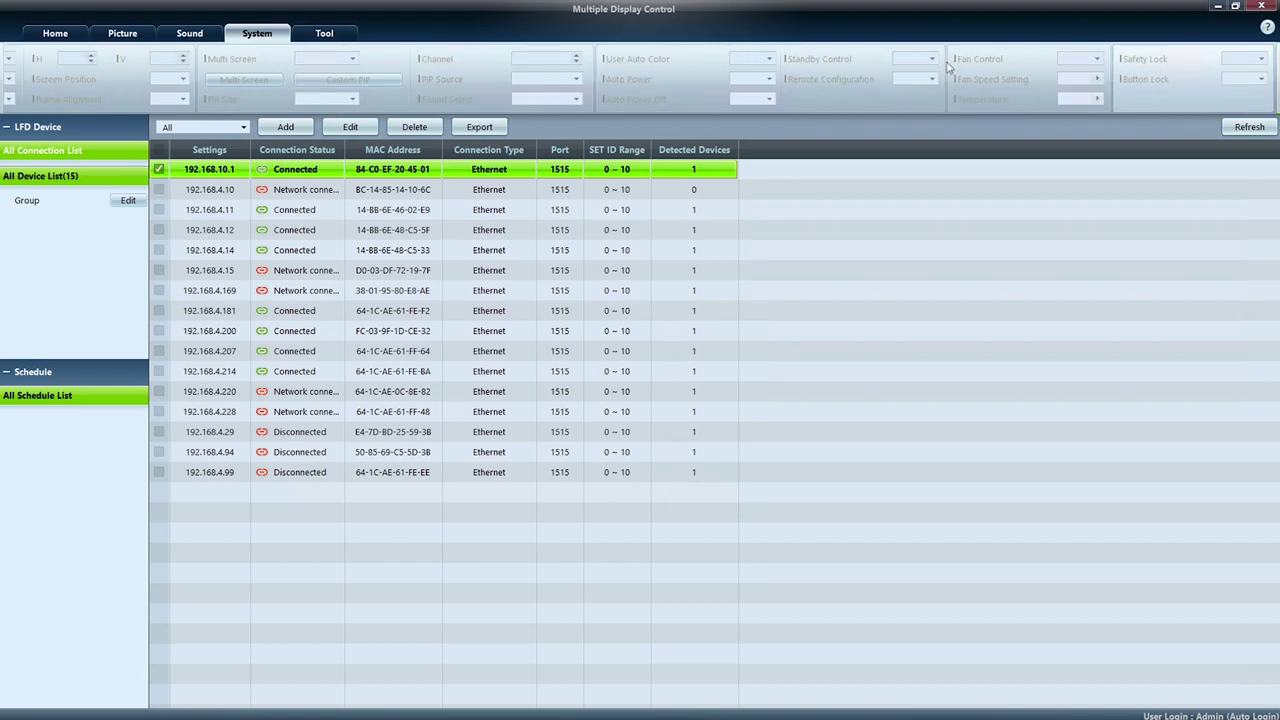
{"action": "left_click", "coordinate": [330, 35]}
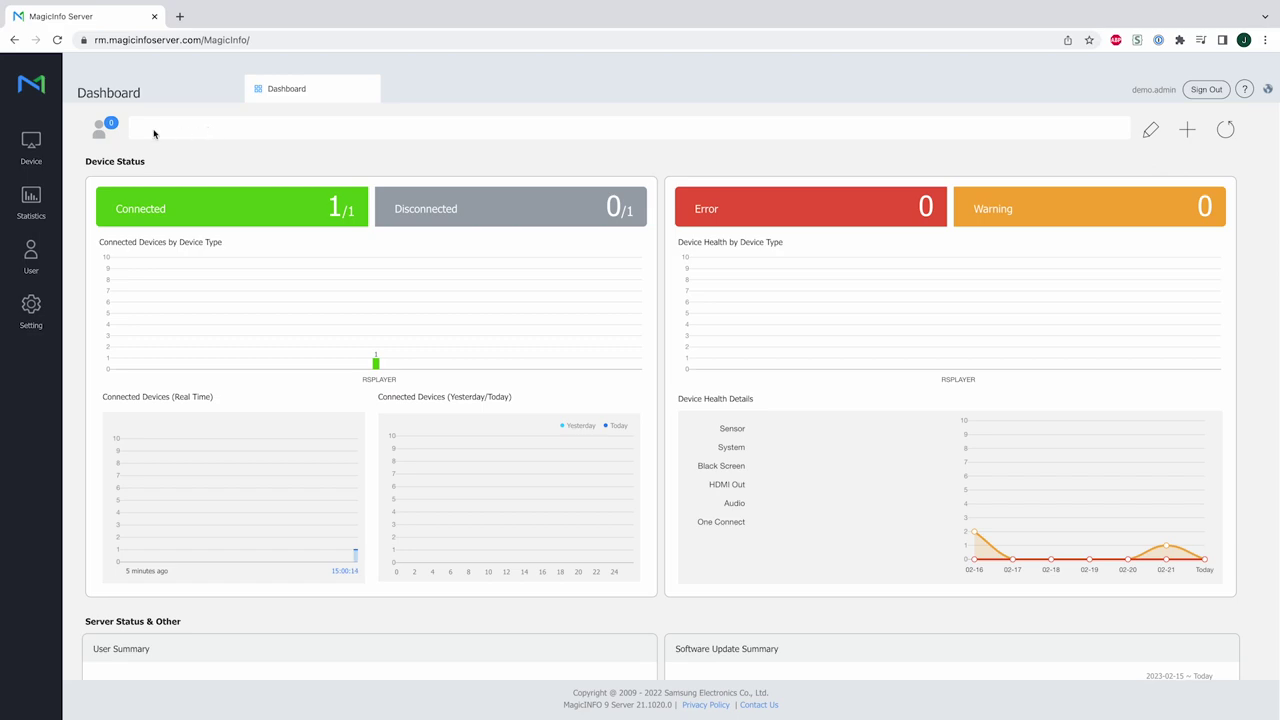
Step: In MagicINFO Server, open the list of all devices and select the Screencom-1_5 display
{"action": "left_click", "coordinate": [40, 146]}
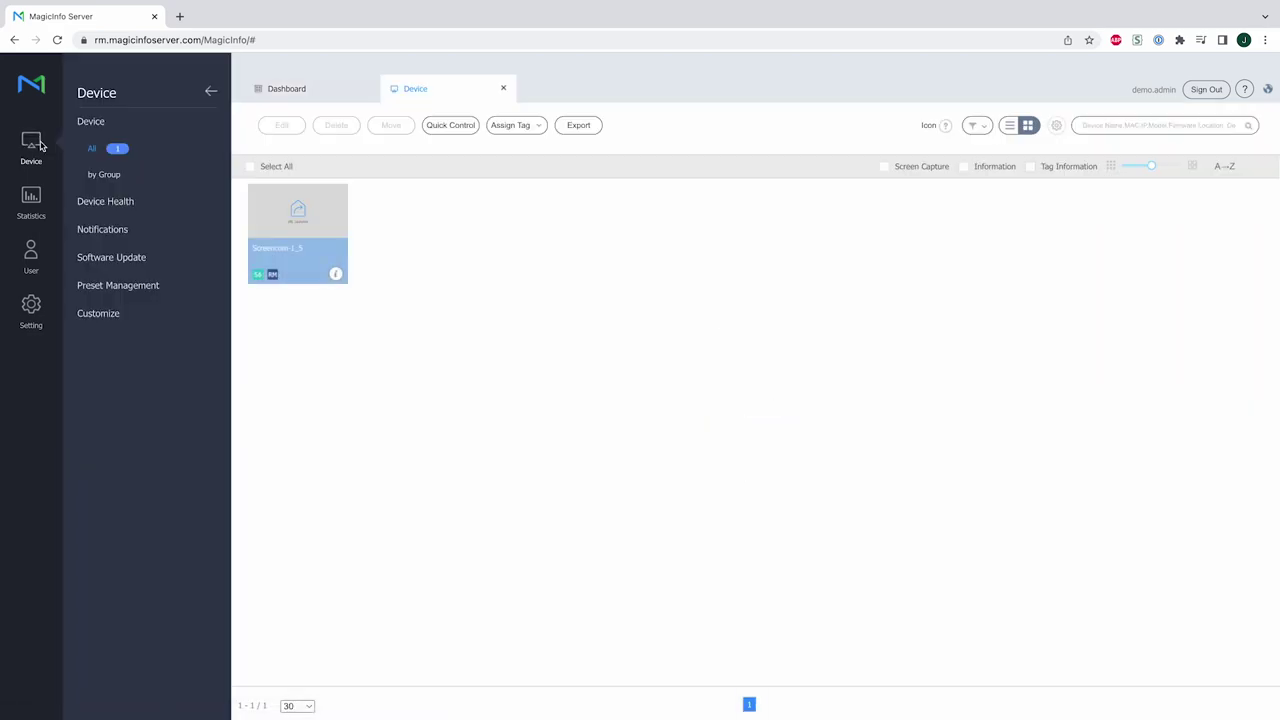
{"action": "mouse_move", "coordinate": [278, 238]}
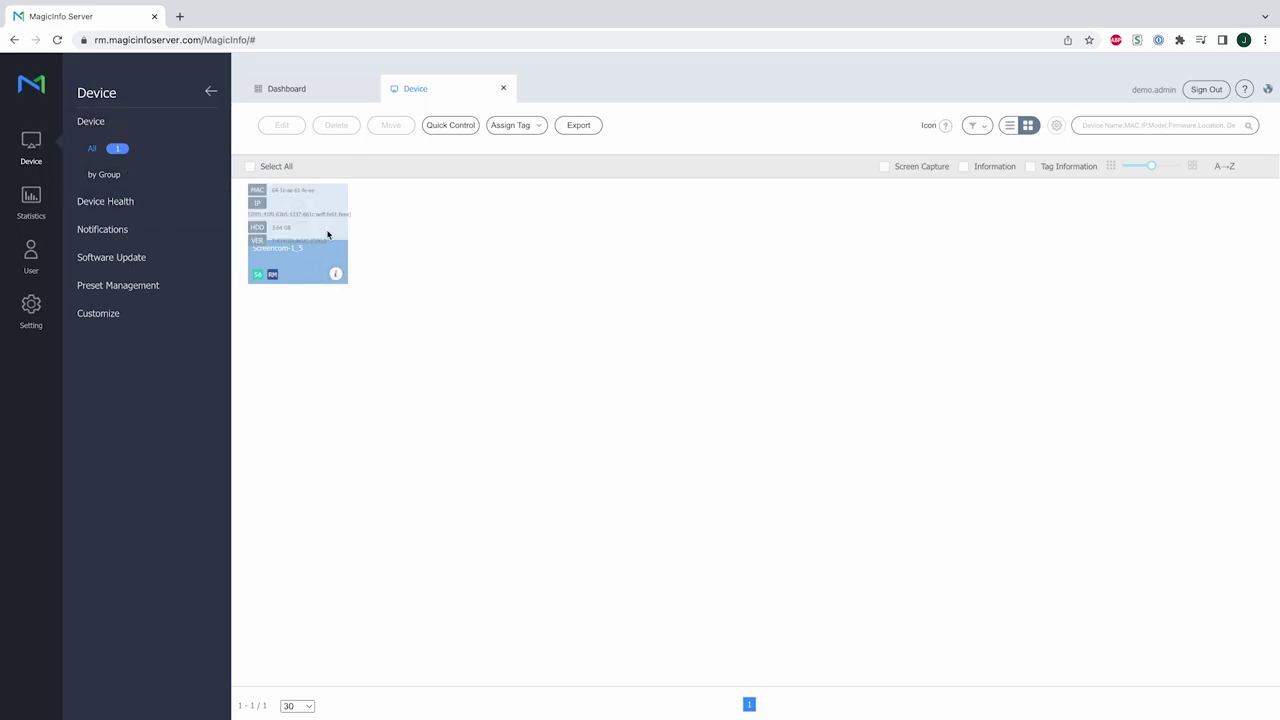
{"action": "left_click", "coordinate": [327, 234]}
Step: Show the Quick Control options for the selected display and check its live screen through a remote control session
{"action": "left_click", "coordinate": [462, 127]}
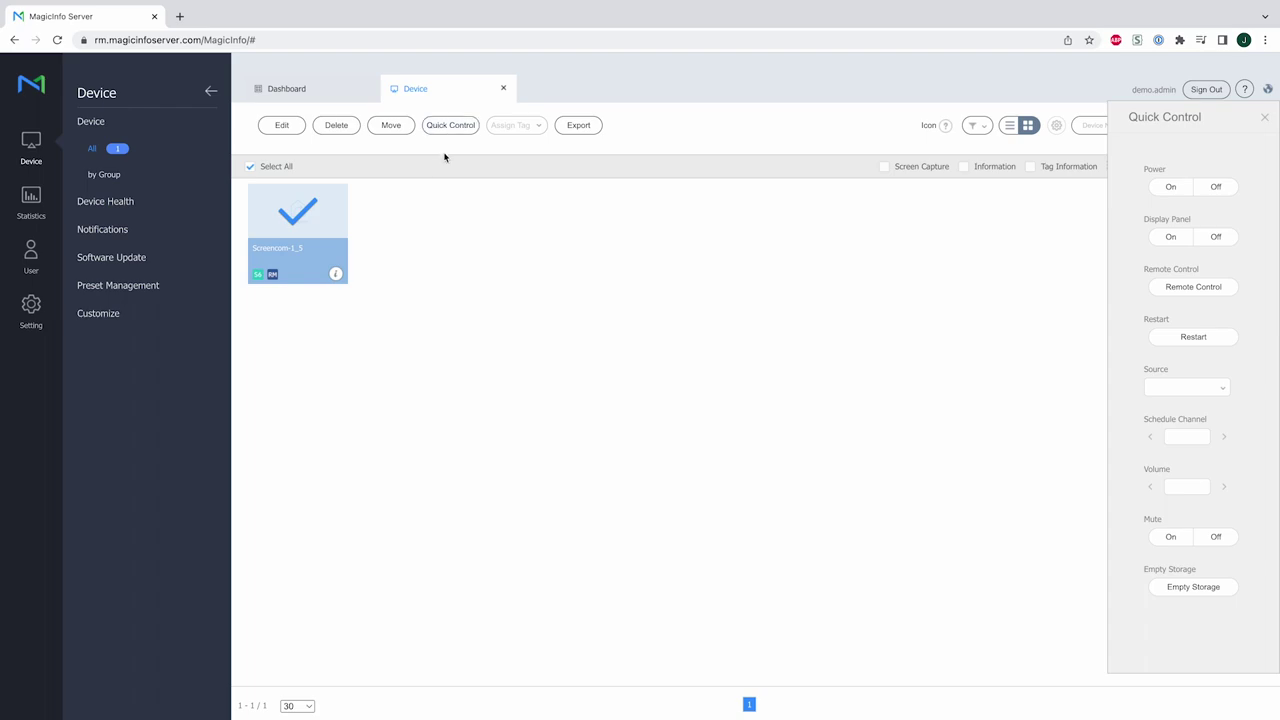
{"action": "left_click", "coordinate": [337, 276]}
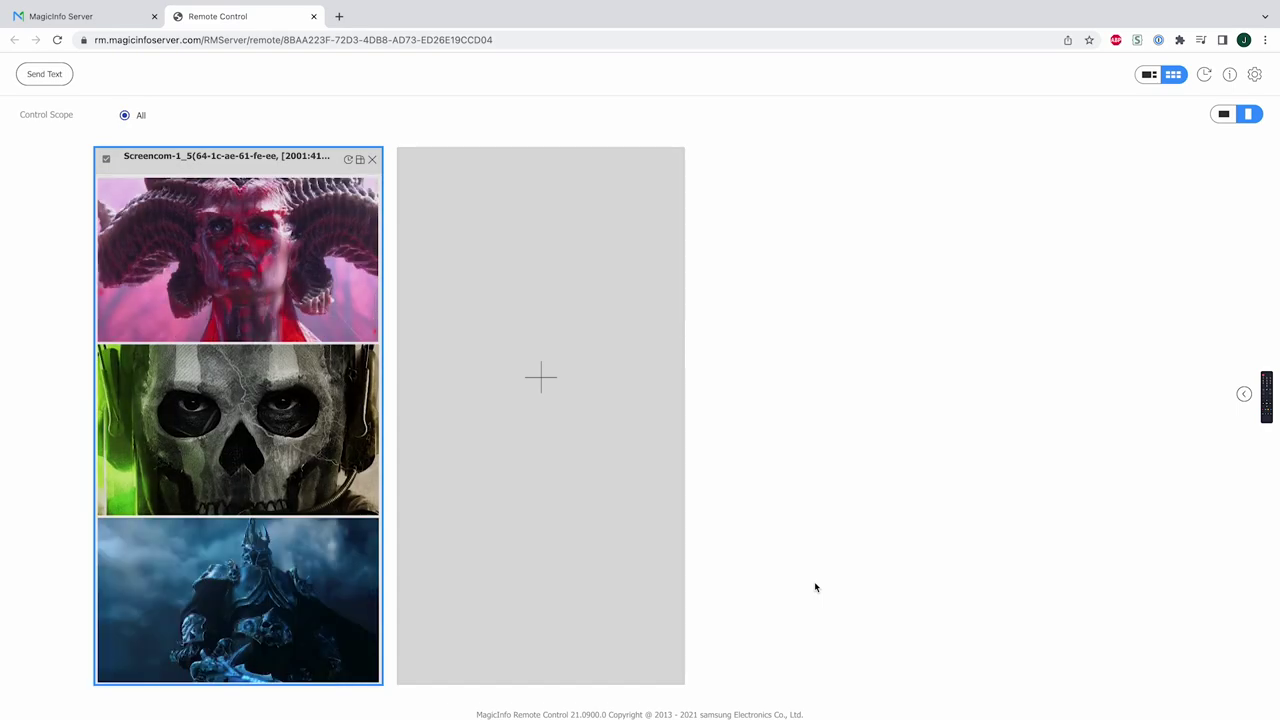
{"action": "key", "text": "ctrl+w"}
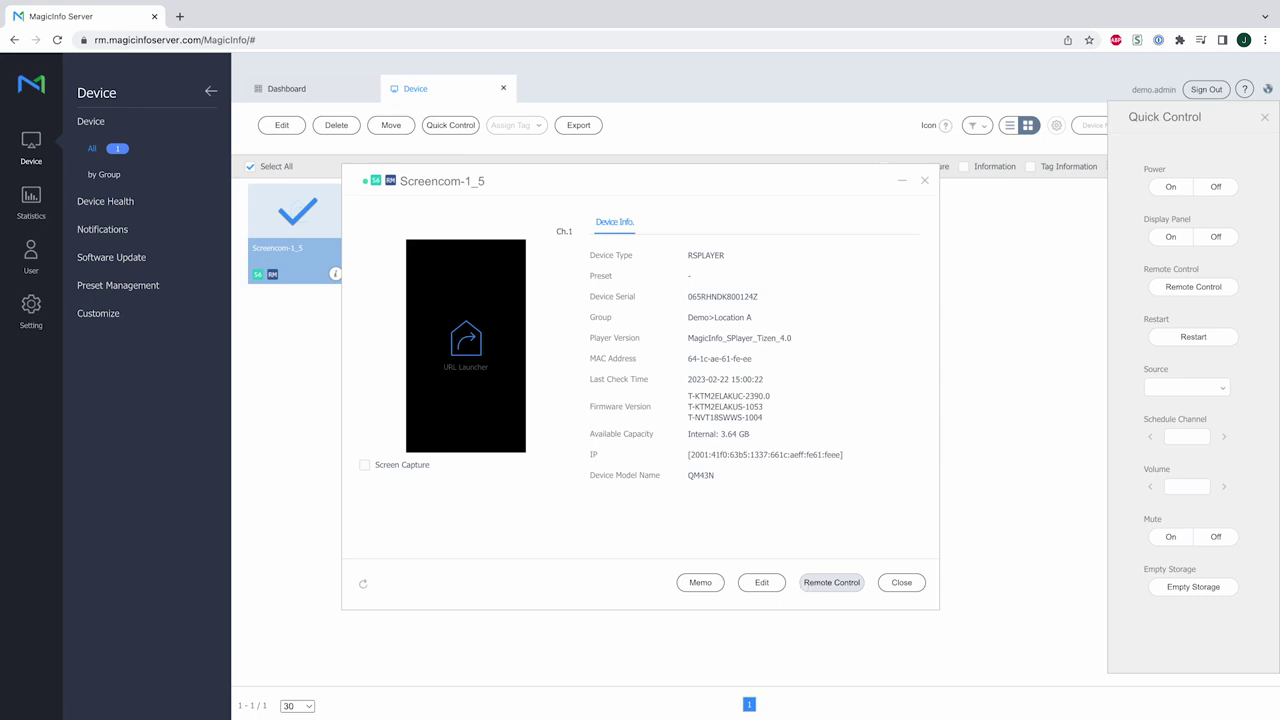
Step: Open Screencom-1_5 for editing and examine its basic information, version, system and storage details
{"action": "left_click", "coordinate": [765, 584]}
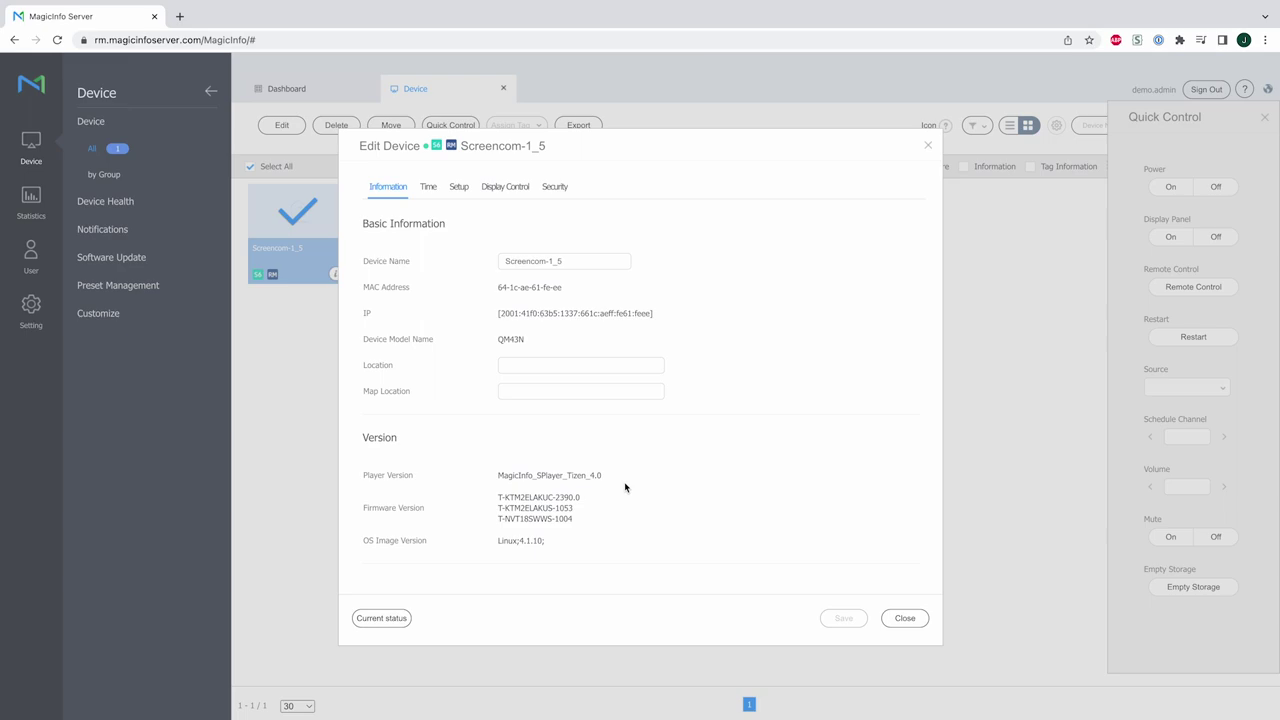
{"action": "scroll", "coordinate": [481, 450], "scroll_direction": "down", "scroll_amount": 2}
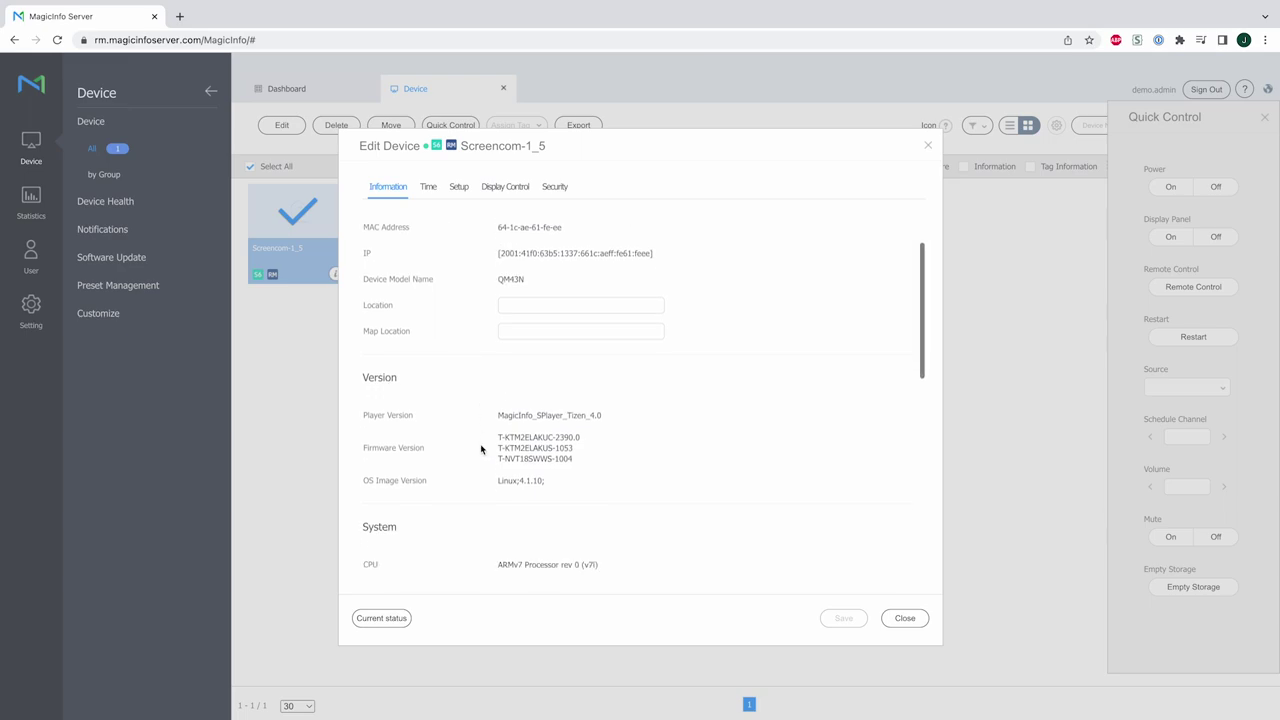
{"action": "scroll", "coordinate": [481, 450], "scroll_direction": "down", "scroll_amount": 3}
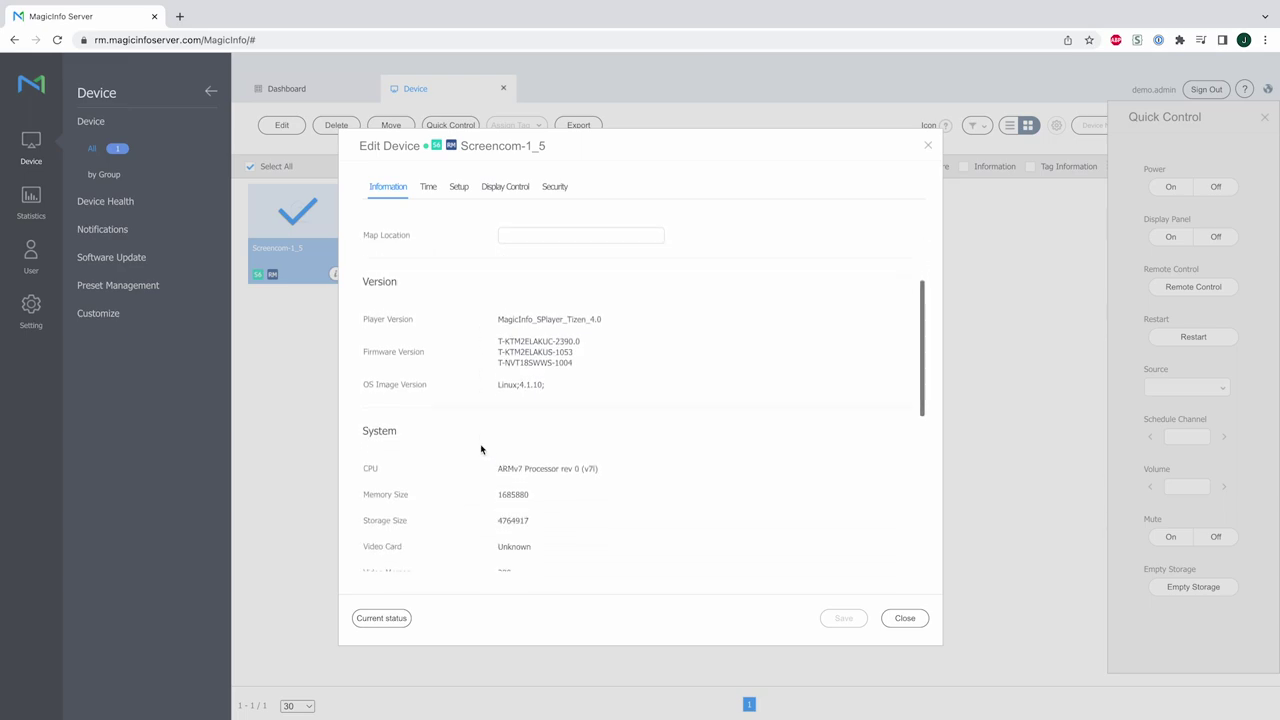
{"action": "scroll", "coordinate": [481, 450], "scroll_direction": "down", "scroll_amount": 4}
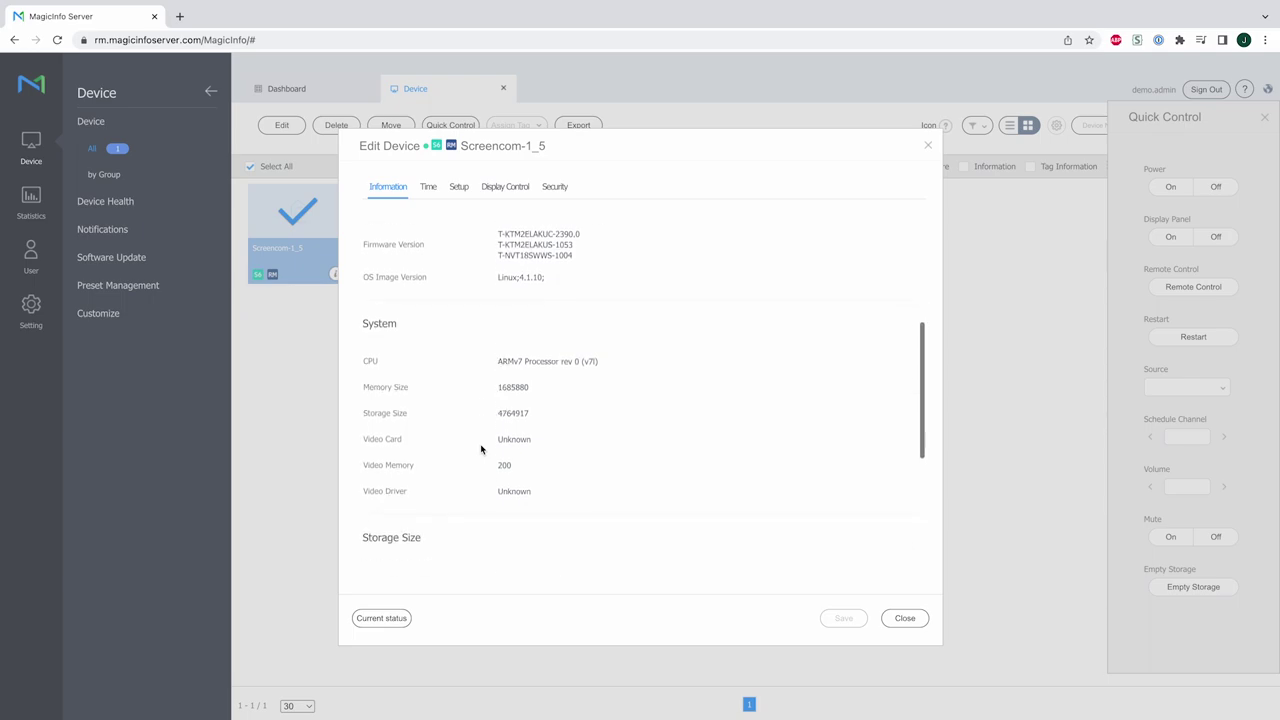
{"action": "scroll", "coordinate": [481, 450], "scroll_direction": "down", "scroll_amount": 6}
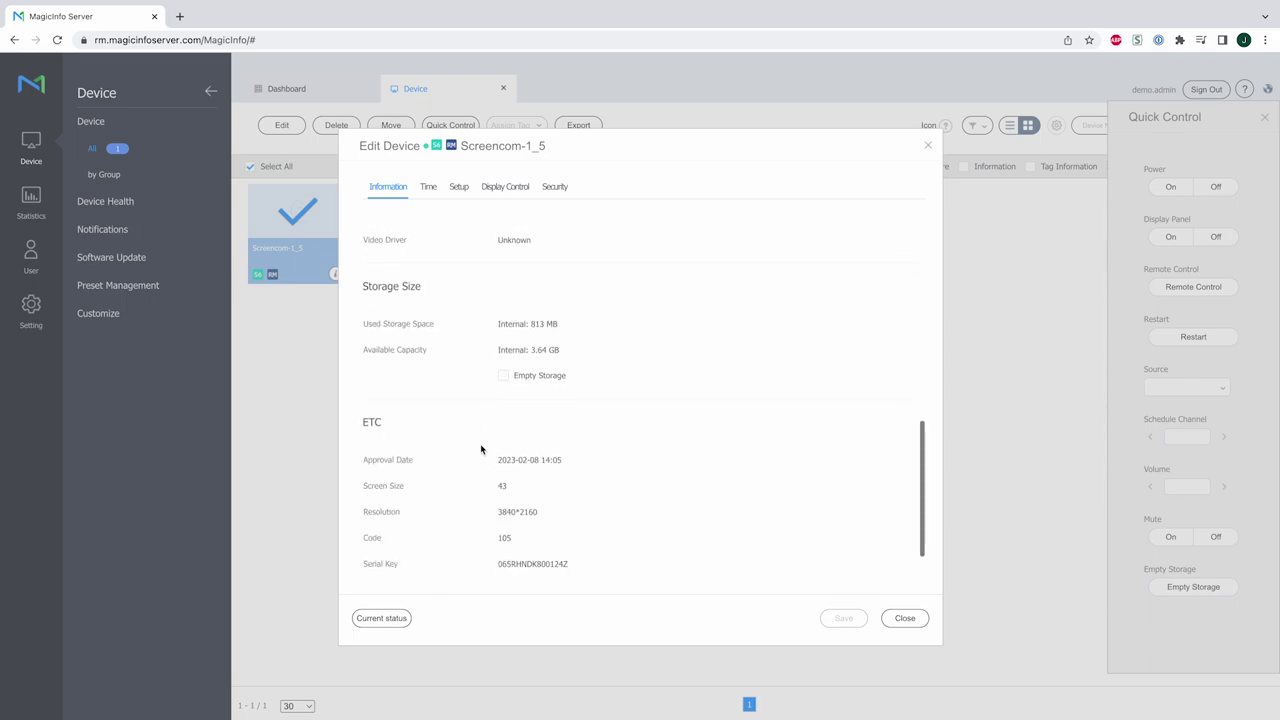
Step: Examine the clock settings and the detailed on and off schedule of Timer1 for the display
{"action": "left_click", "coordinate": [426, 189]}
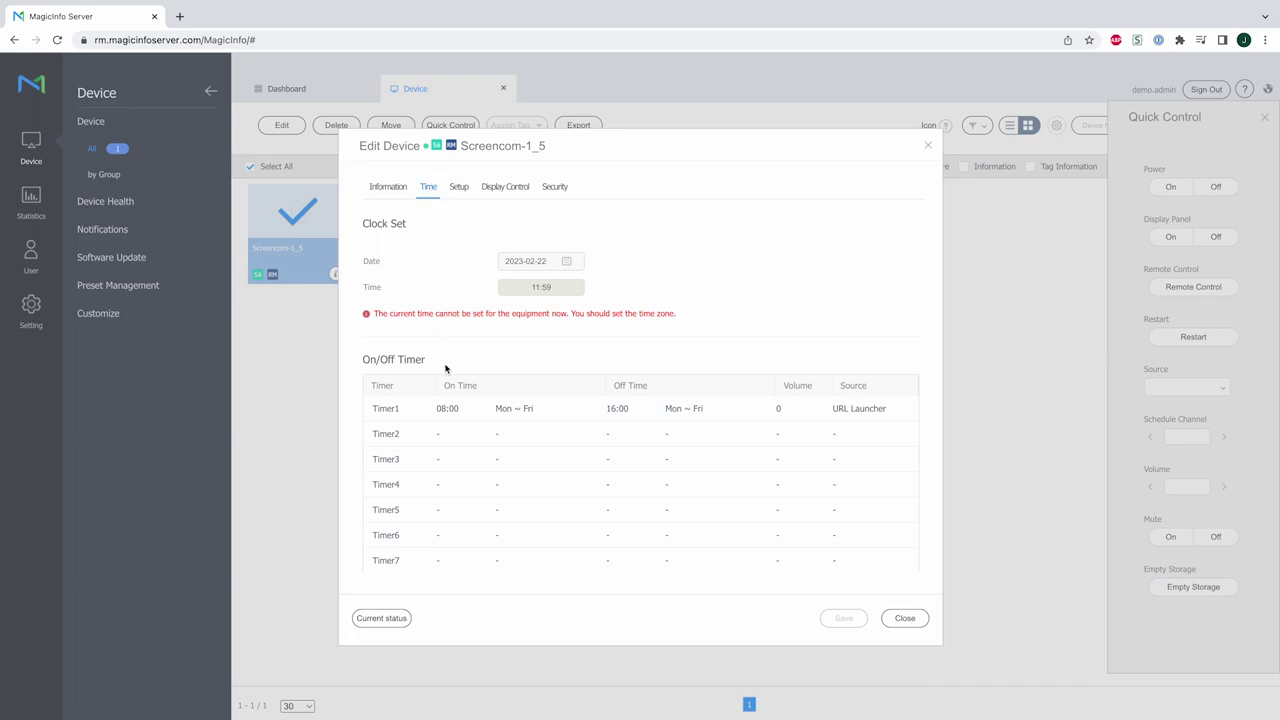
{"action": "left_click", "coordinate": [482, 408]}
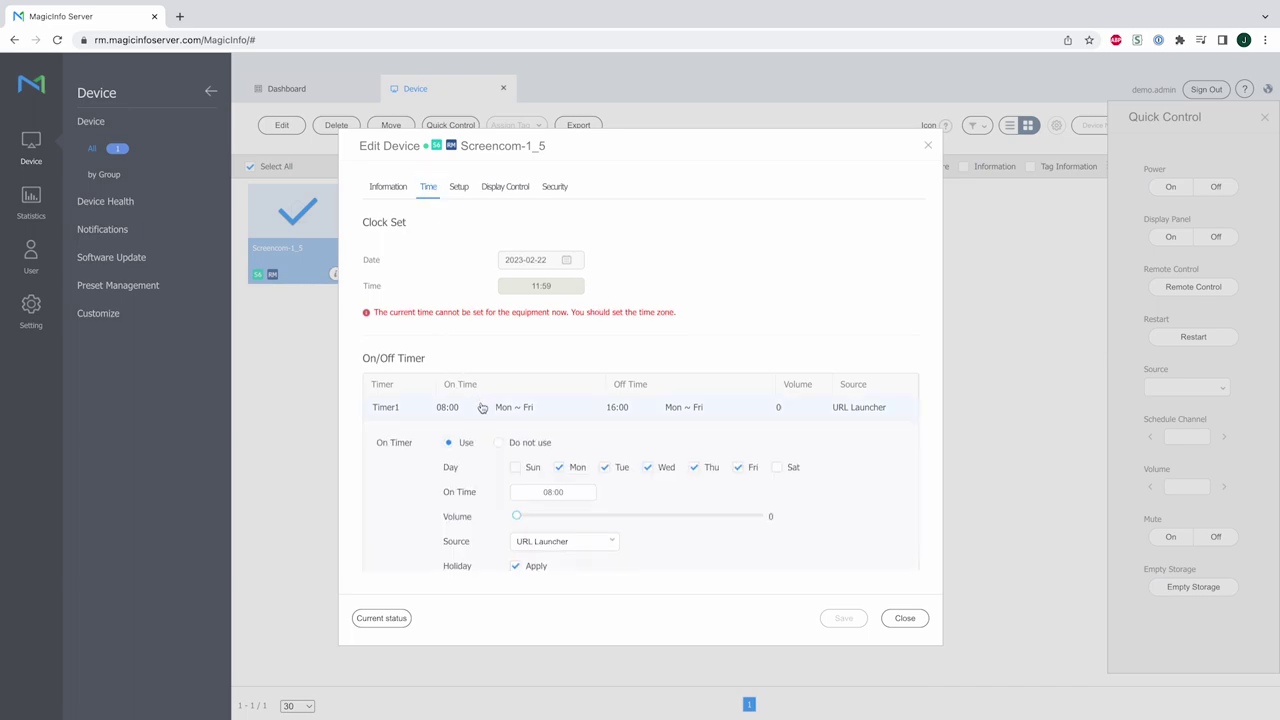
{"action": "scroll", "coordinate": [482, 408], "scroll_direction": "down", "scroll_amount": 2}
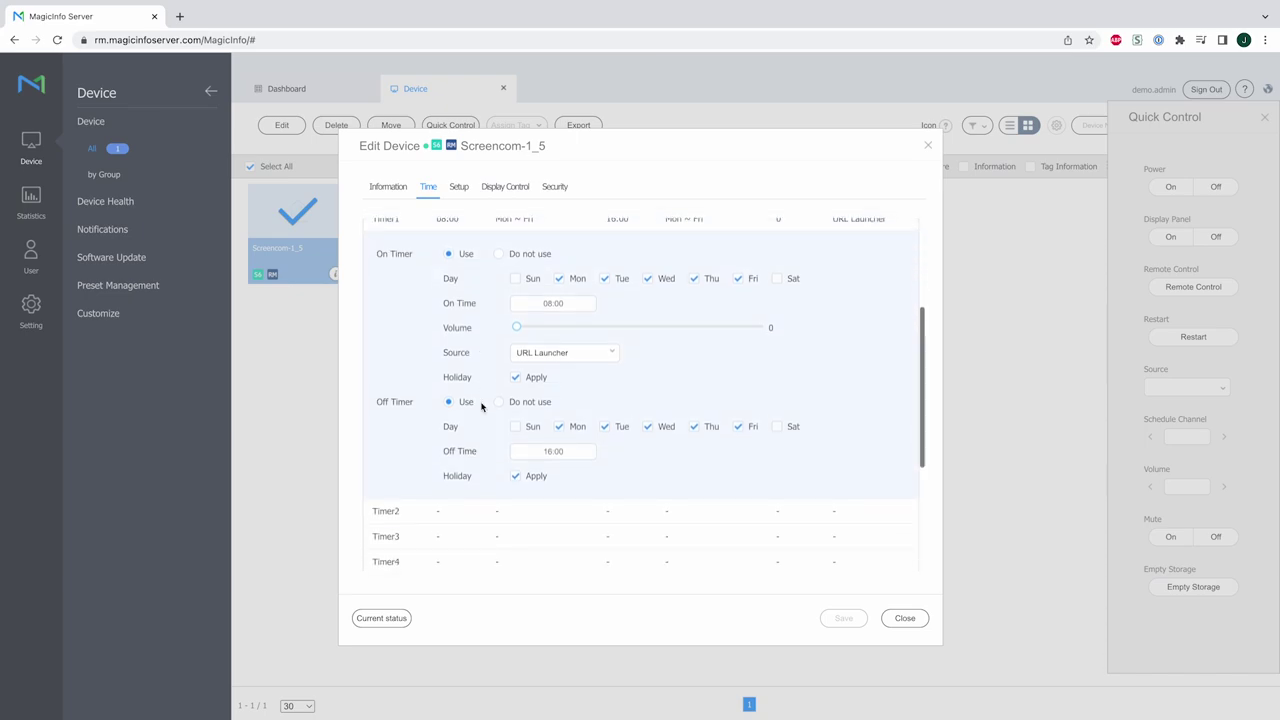
{"action": "scroll", "coordinate": [481, 407], "scroll_direction": "up", "scroll_amount": 1}
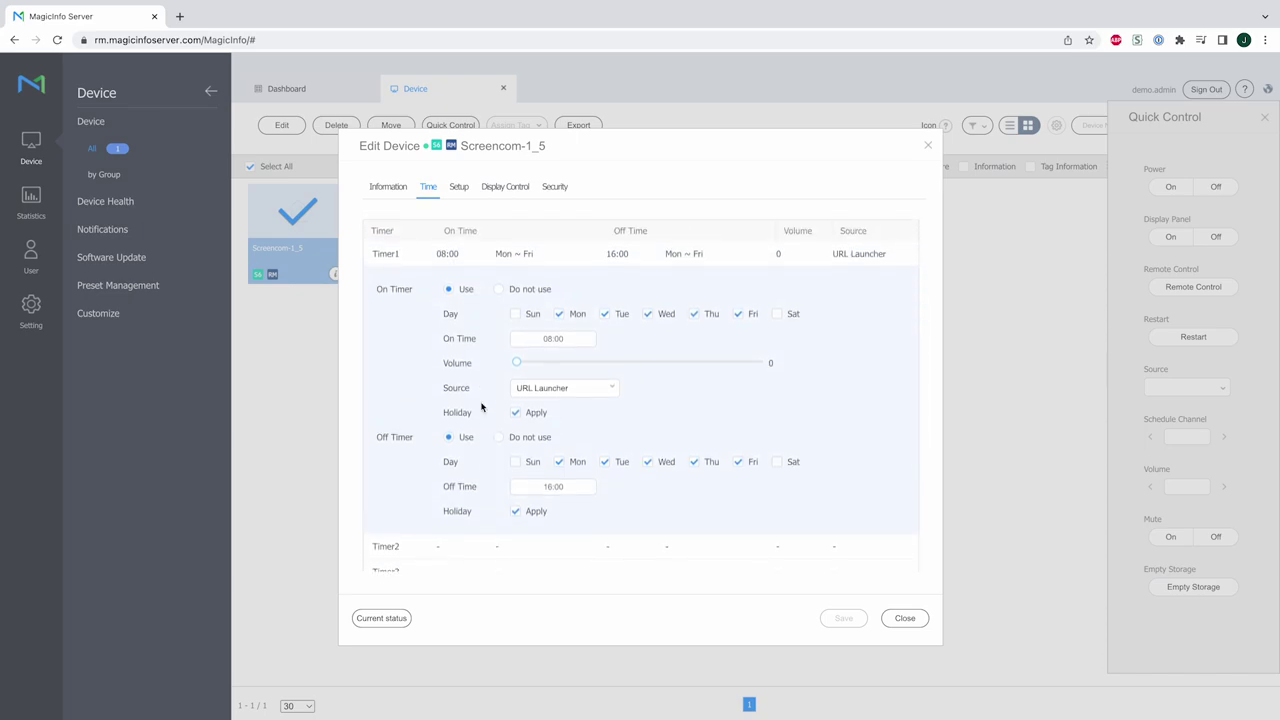
Step: Review the device's setup options and its general, OSD and temperature display controls
{"action": "left_click", "coordinate": [457, 190]}
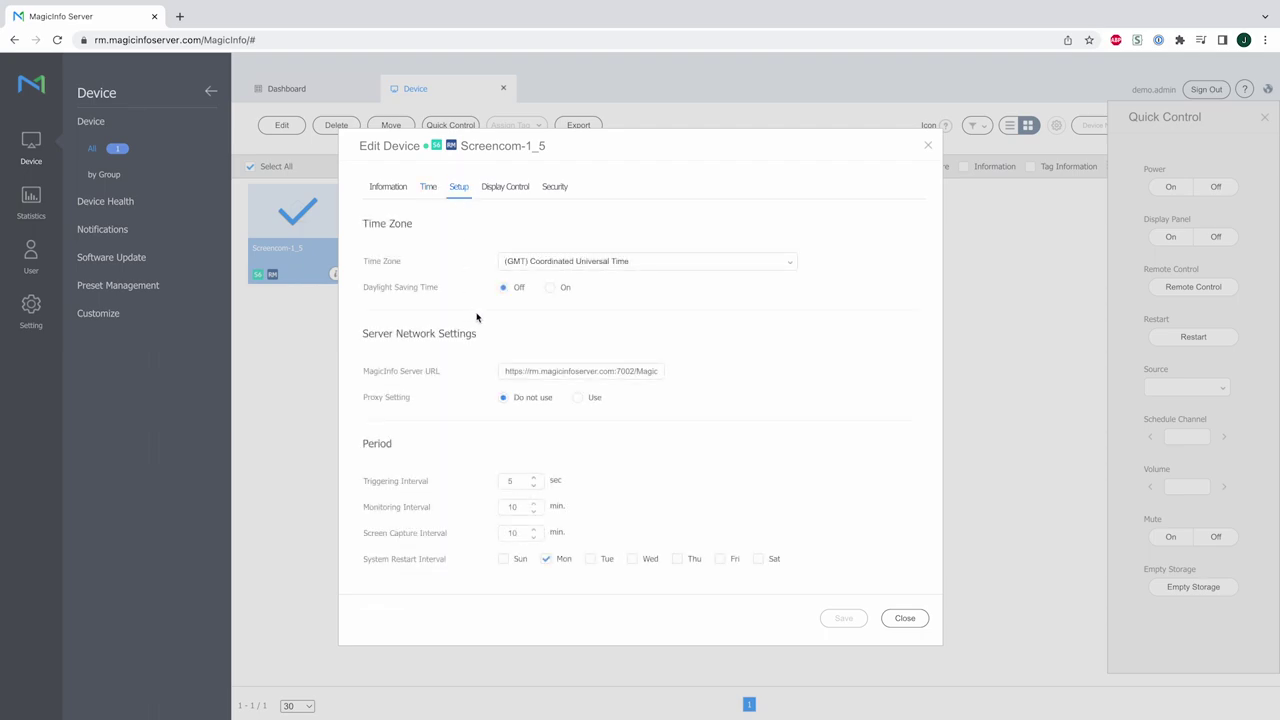
{"action": "left_click", "coordinate": [511, 195]}
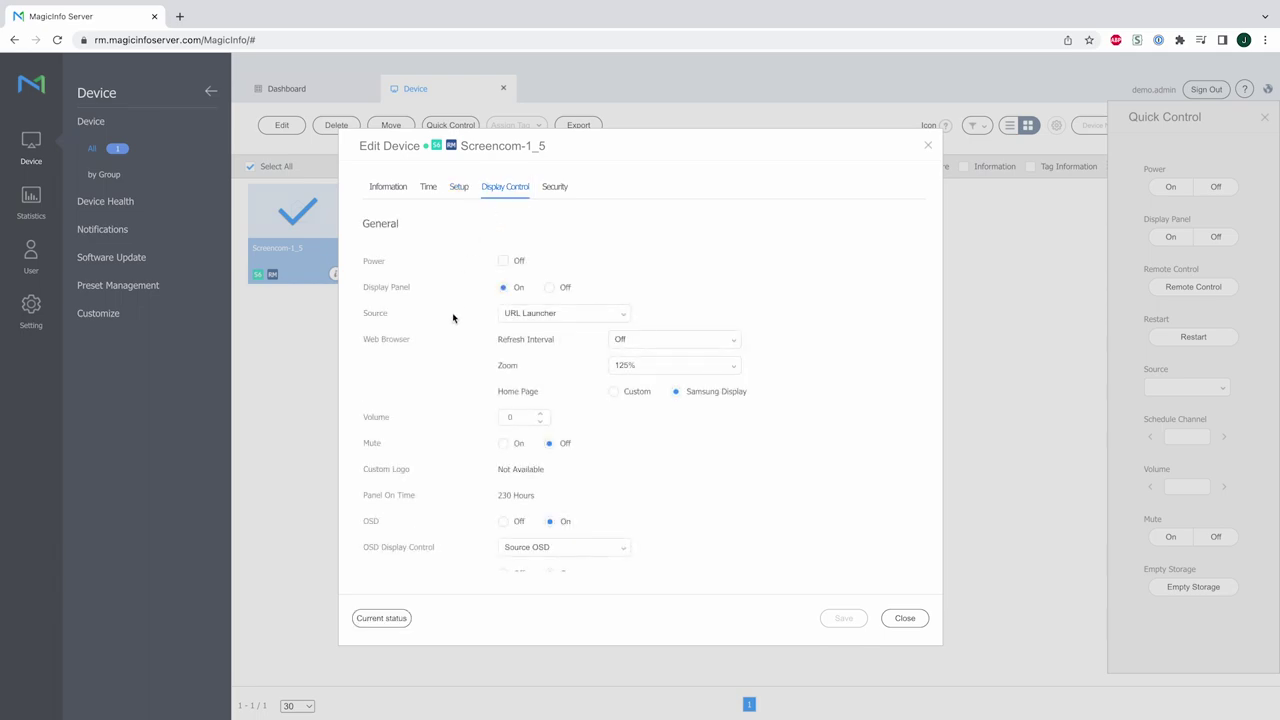
{"action": "scroll", "coordinate": [453, 318], "scroll_direction": "down", "scroll_amount": 3}
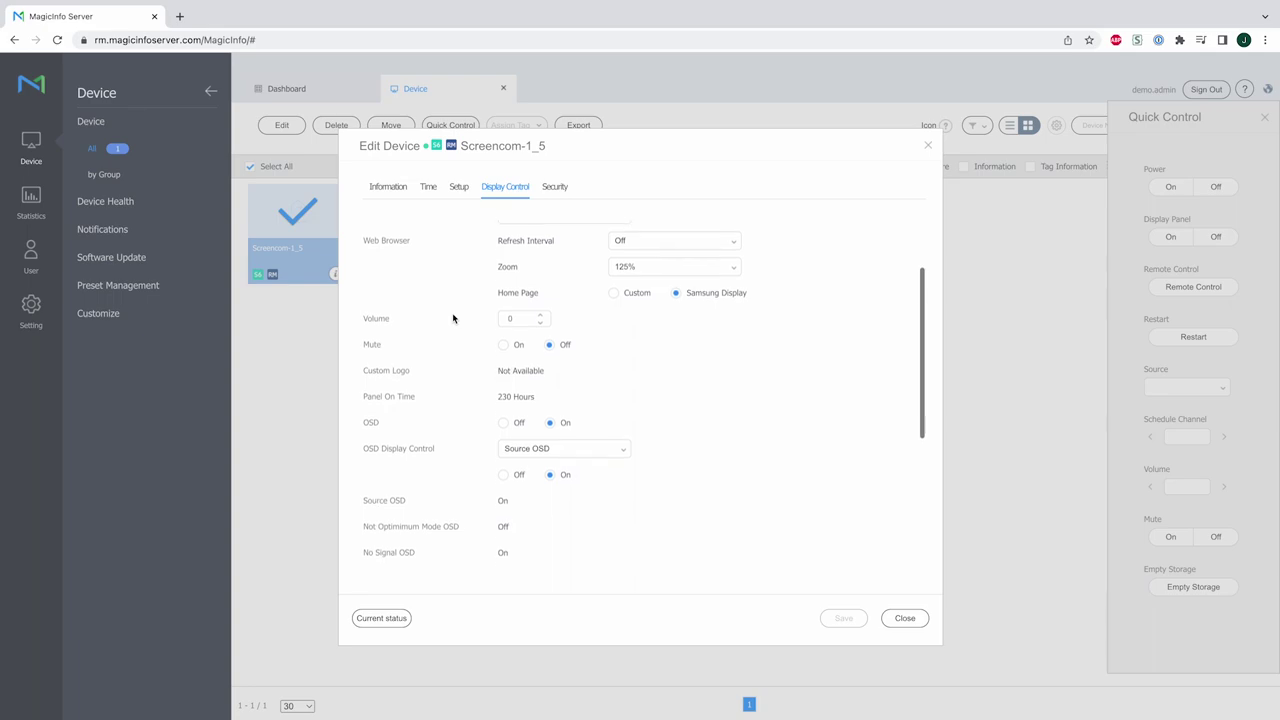
{"action": "scroll", "coordinate": [453, 318], "scroll_direction": "down", "scroll_amount": 2}
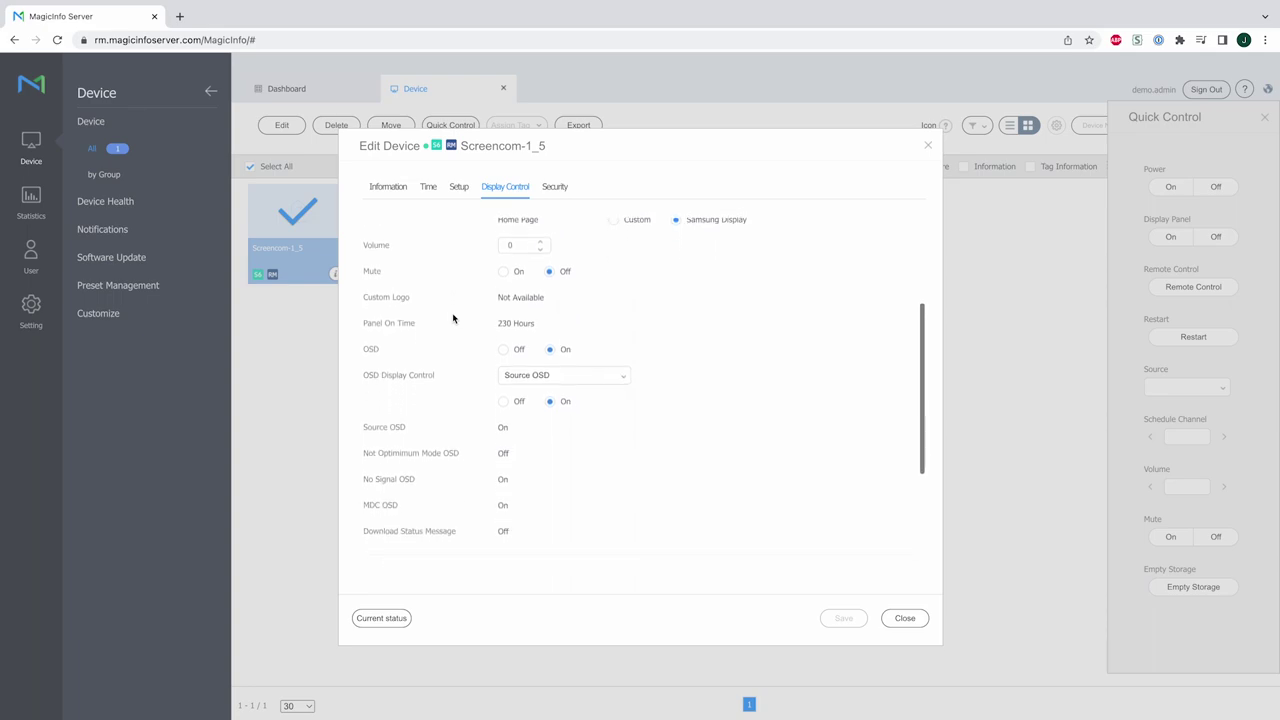
{"action": "scroll", "coordinate": [453, 318], "scroll_direction": "down", "scroll_amount": 5}
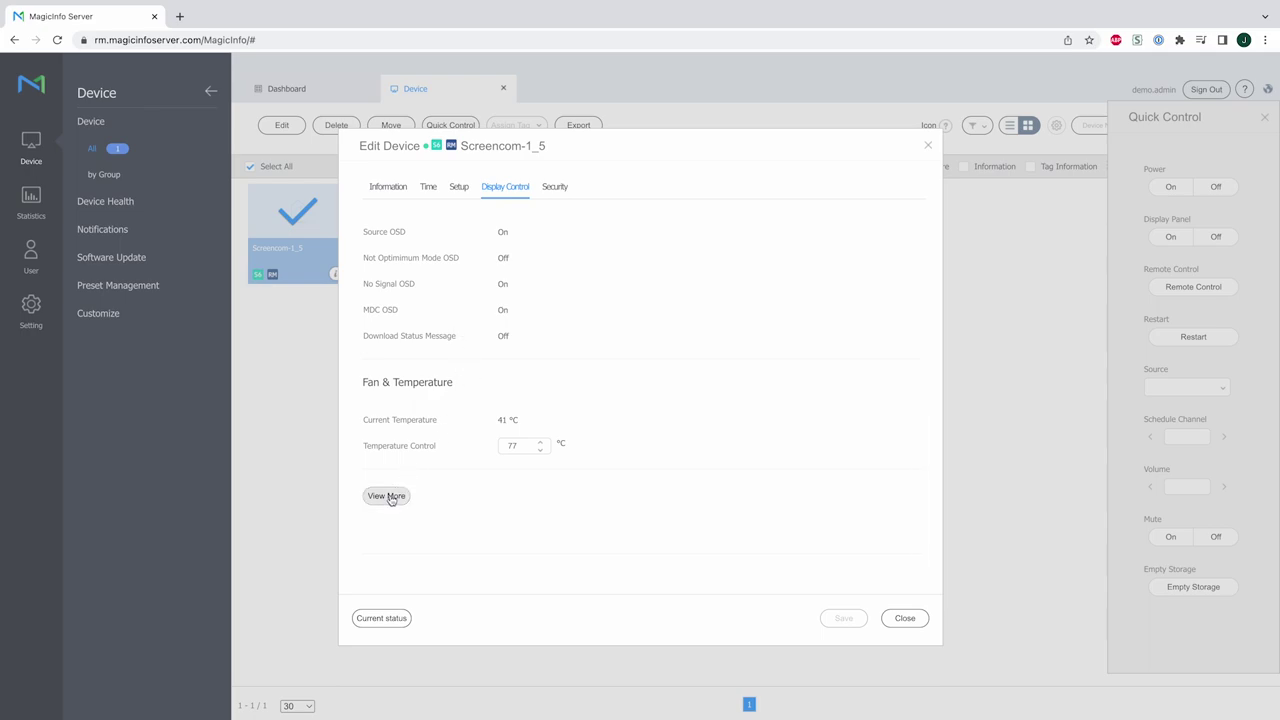
Step: Expand the additional display controls and review the picture, sound, maintenance, screen burn protection and advanced settings
{"action": "left_click", "coordinate": [390, 495]}
{"action": "scroll", "coordinate": [420, 466], "scroll_direction": "down", "scroll_amount": 6}
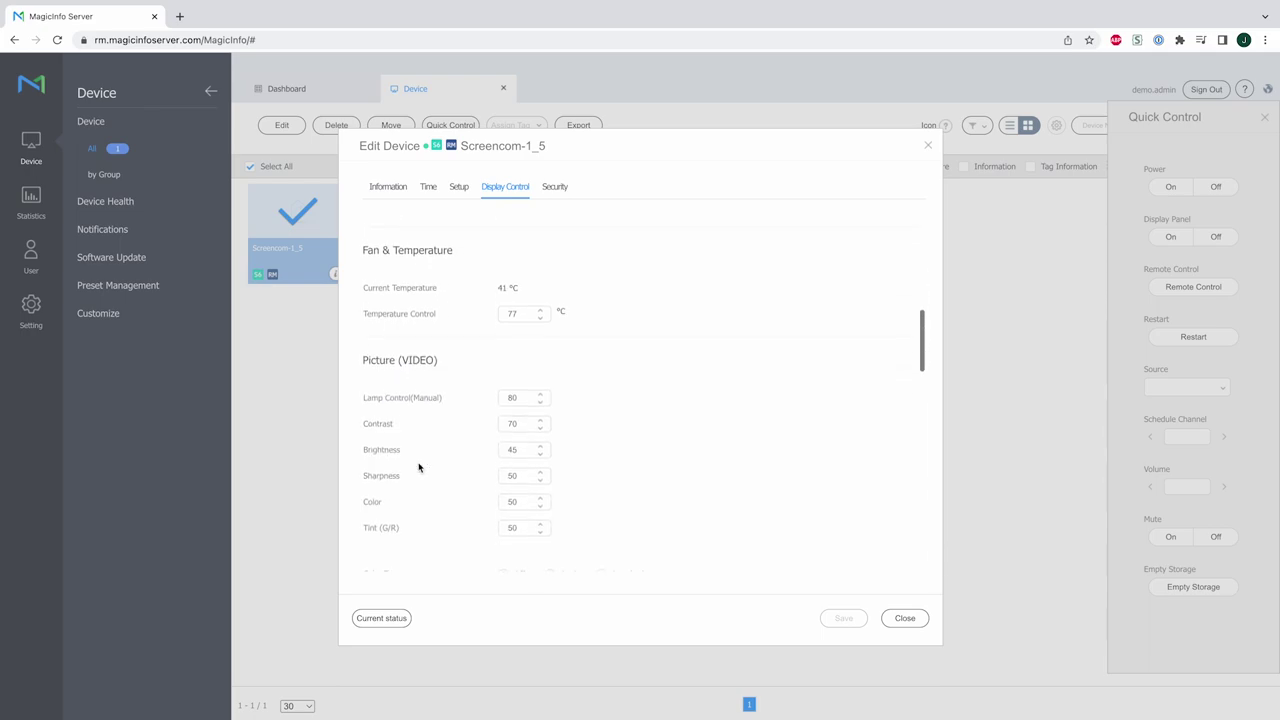
{"action": "scroll", "coordinate": [419, 467], "scroll_direction": "down", "scroll_amount": 6}
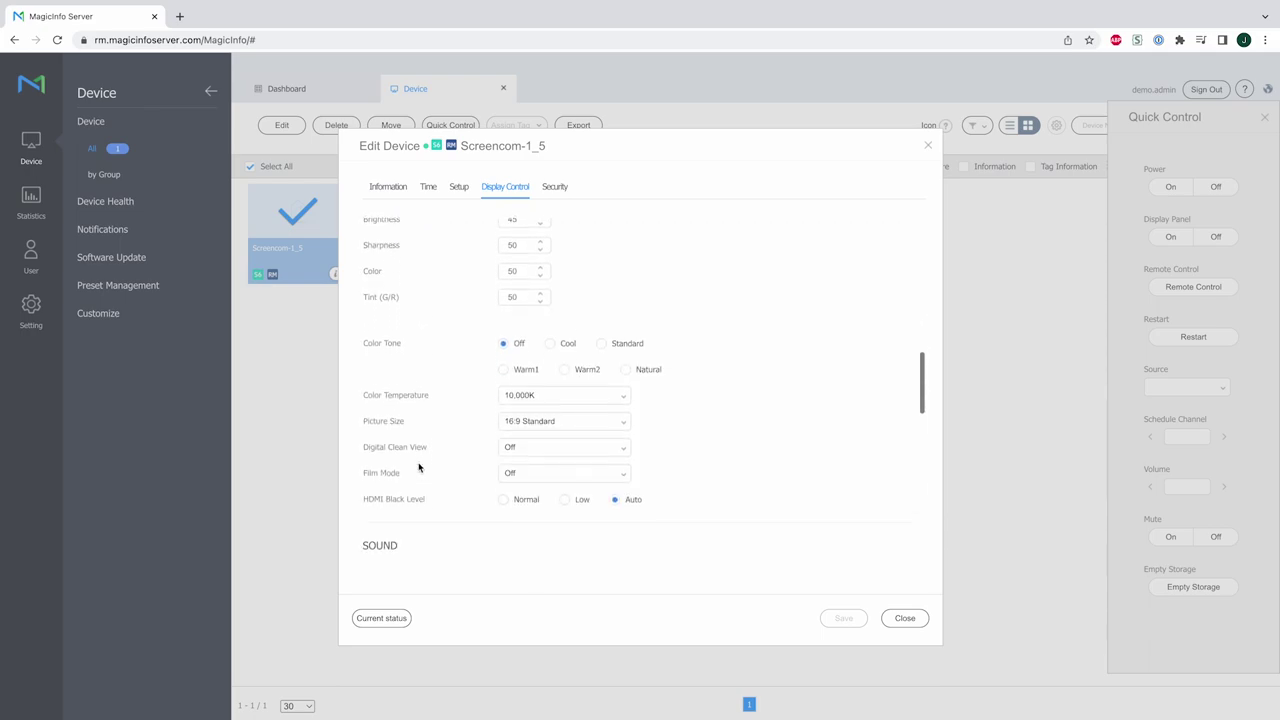
{"action": "scroll", "coordinate": [419, 467], "scroll_direction": "down", "scroll_amount": 6}
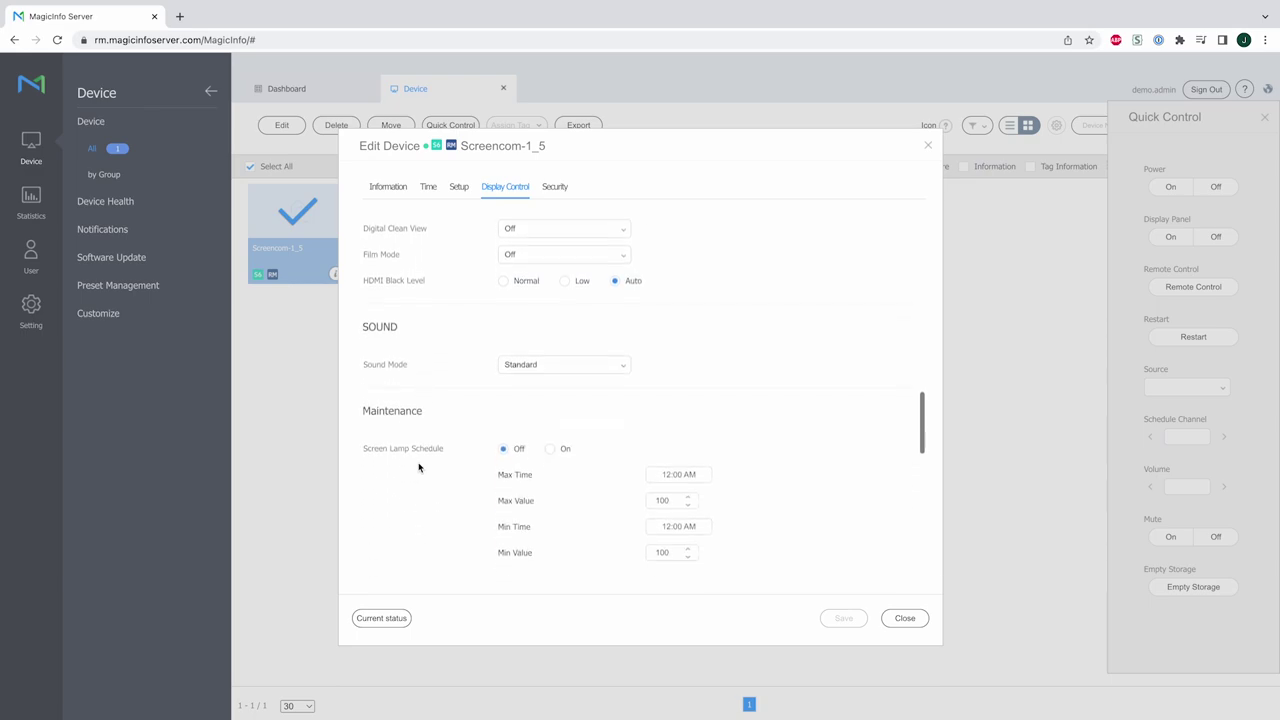
{"action": "scroll", "coordinate": [419, 467], "scroll_direction": "down", "scroll_amount": 7}
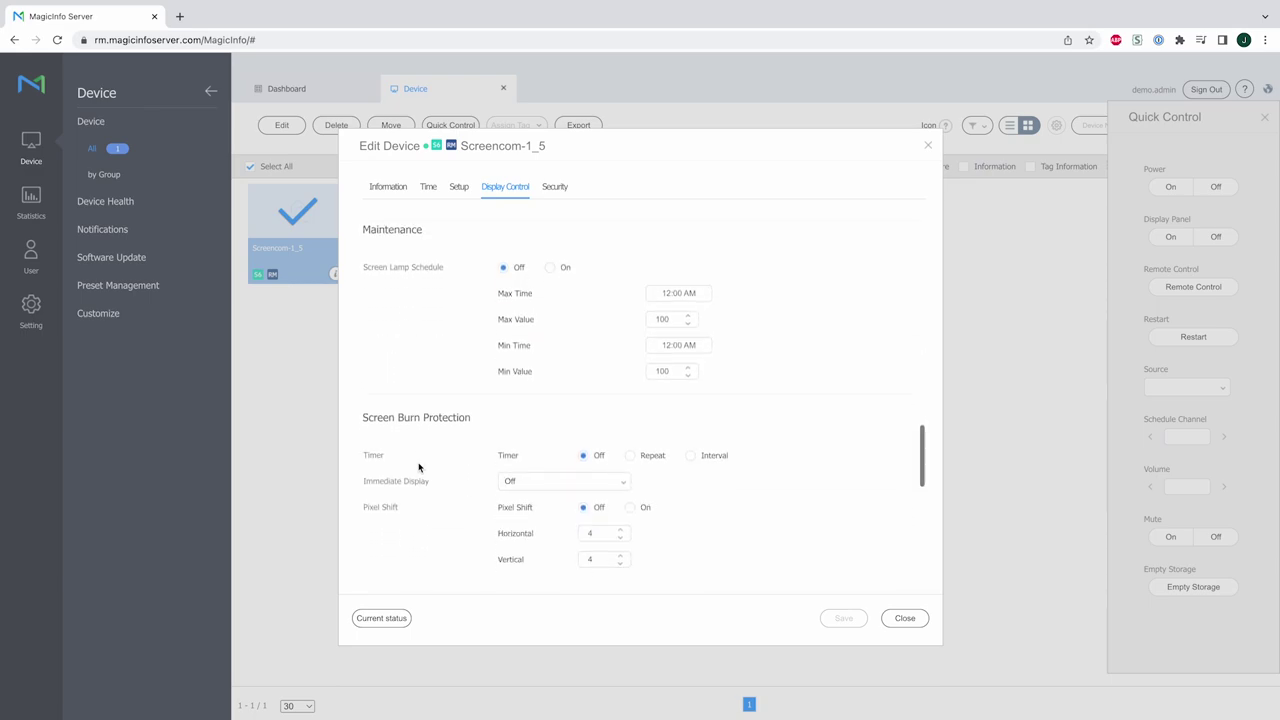
{"action": "scroll", "coordinate": [419, 467], "scroll_direction": "down", "scroll_amount": 7}
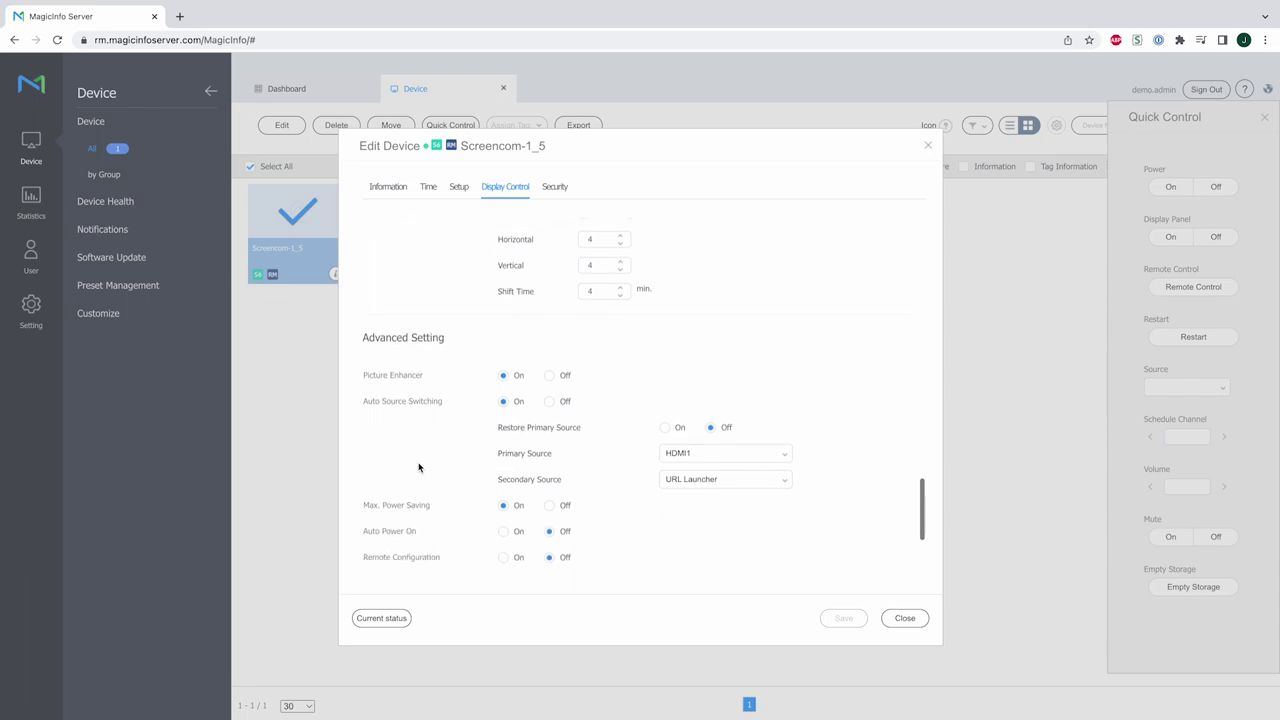
Step: Turn Remote Configuration on and Max. Power Saving off in the advanced settings, and save the device changes
{"action": "scroll", "coordinate": [419, 467], "scroll_direction": "down", "scroll_amount": 2}
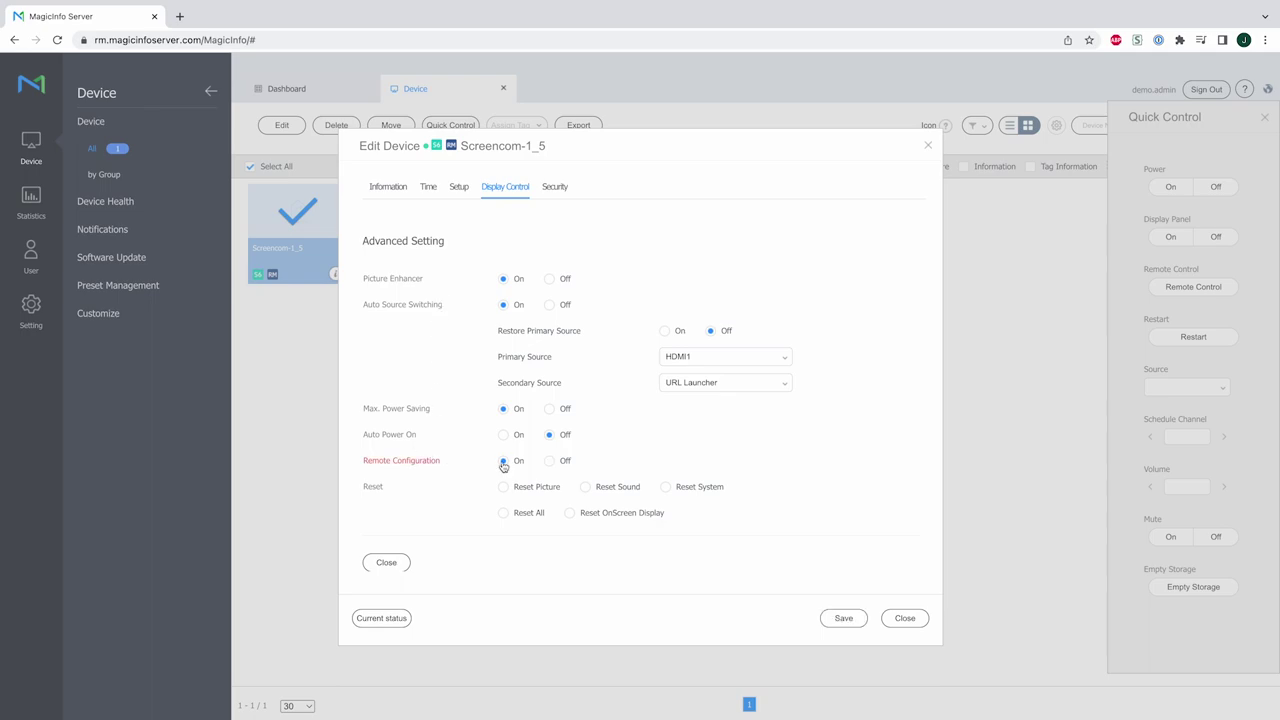
{"action": "scroll", "coordinate": [503, 466], "scroll_direction": "down", "scroll_amount": 1}
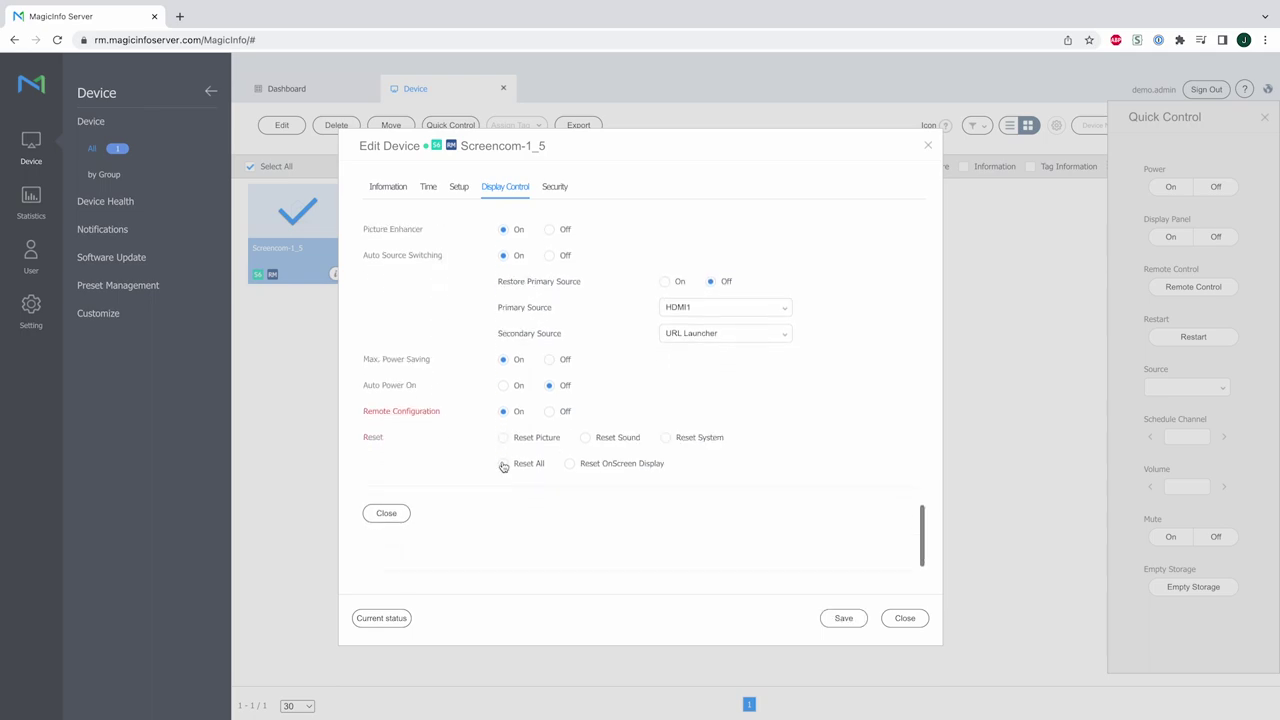
{"action": "left_click", "coordinate": [843, 619]}
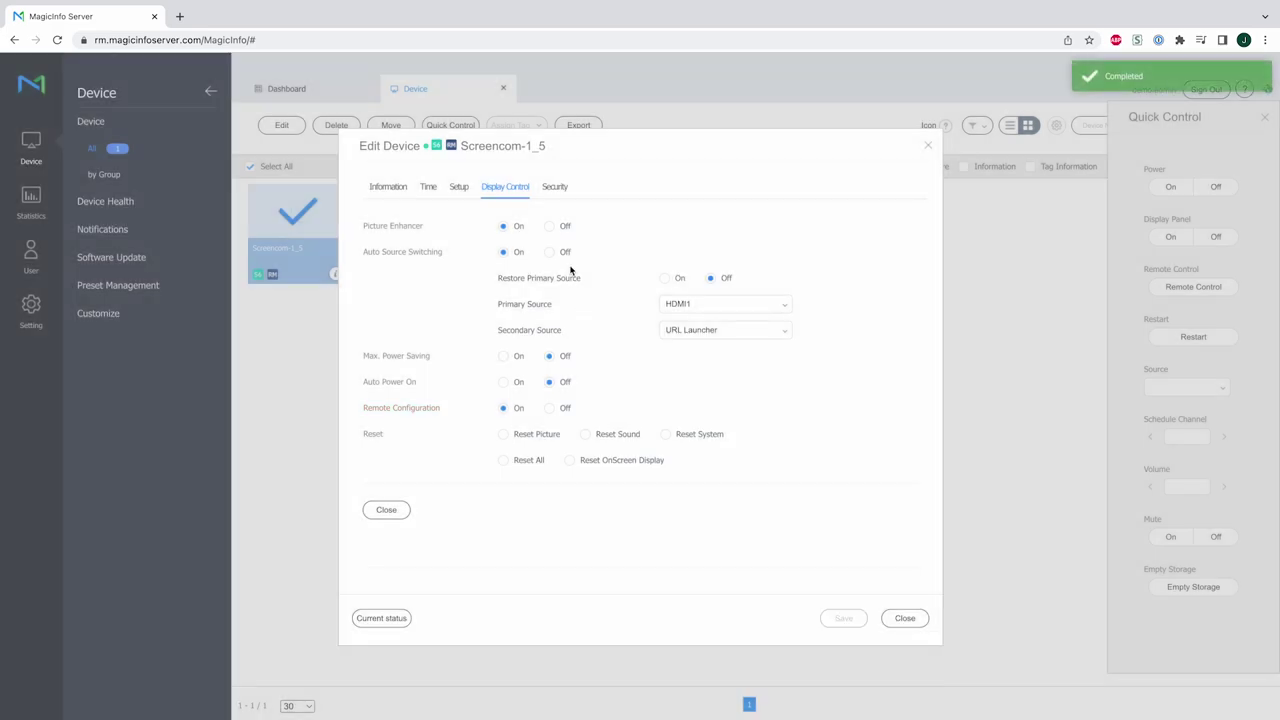
Step: Review the device's security locks and the advanced security options, including the input source and network locks
{"action": "left_click", "coordinate": [555, 188]}
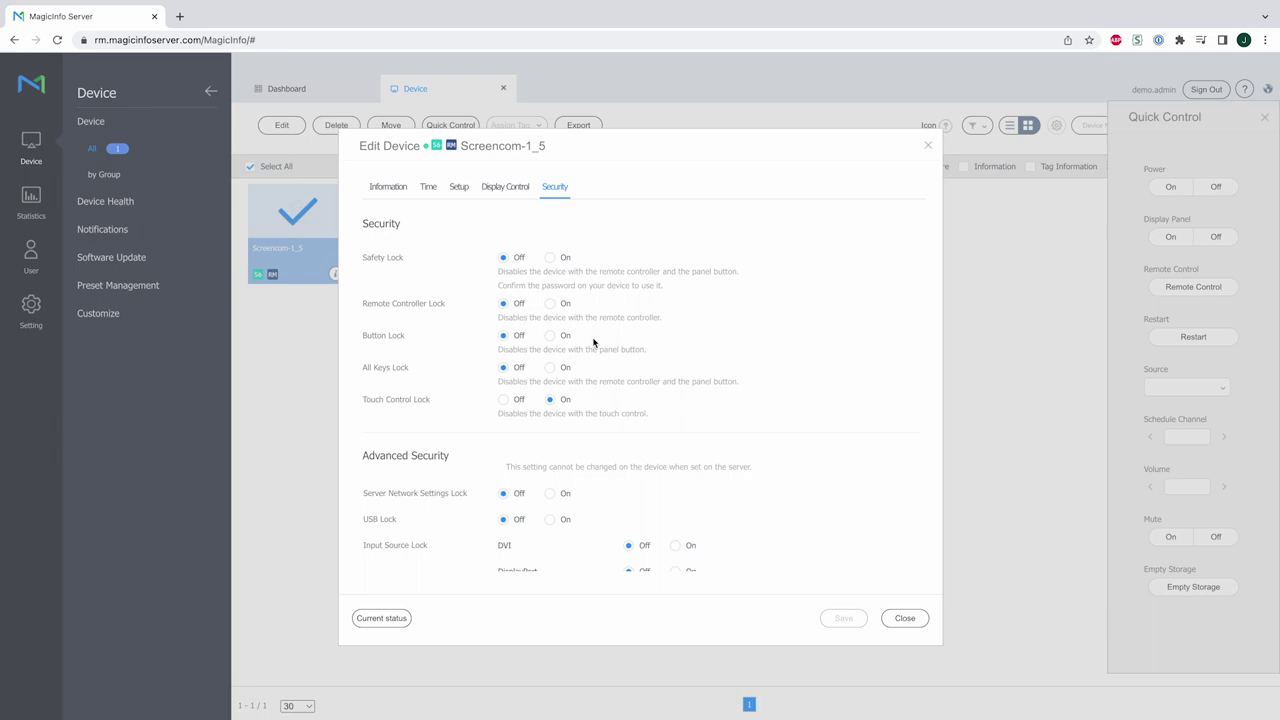
{"action": "scroll", "coordinate": [593, 342], "scroll_direction": "down", "scroll_amount": 2}
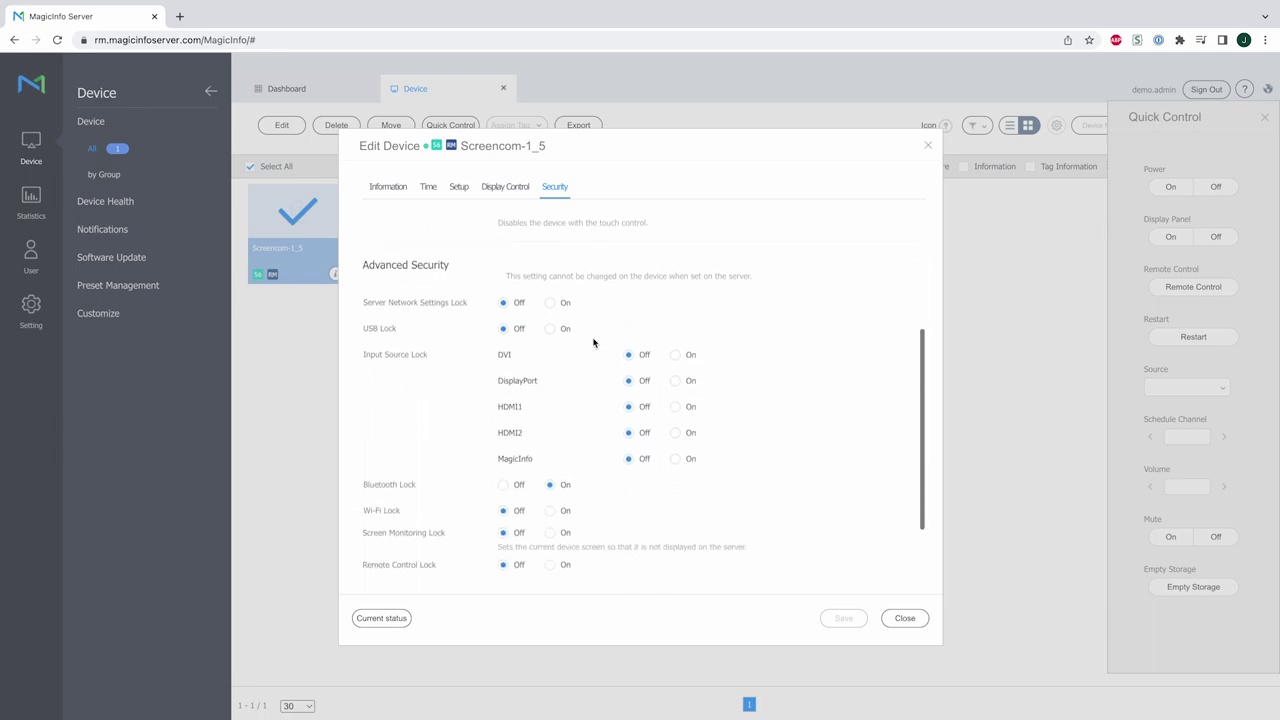
{"action": "scroll", "coordinate": [593, 342], "scroll_direction": "down", "scroll_amount": 1}
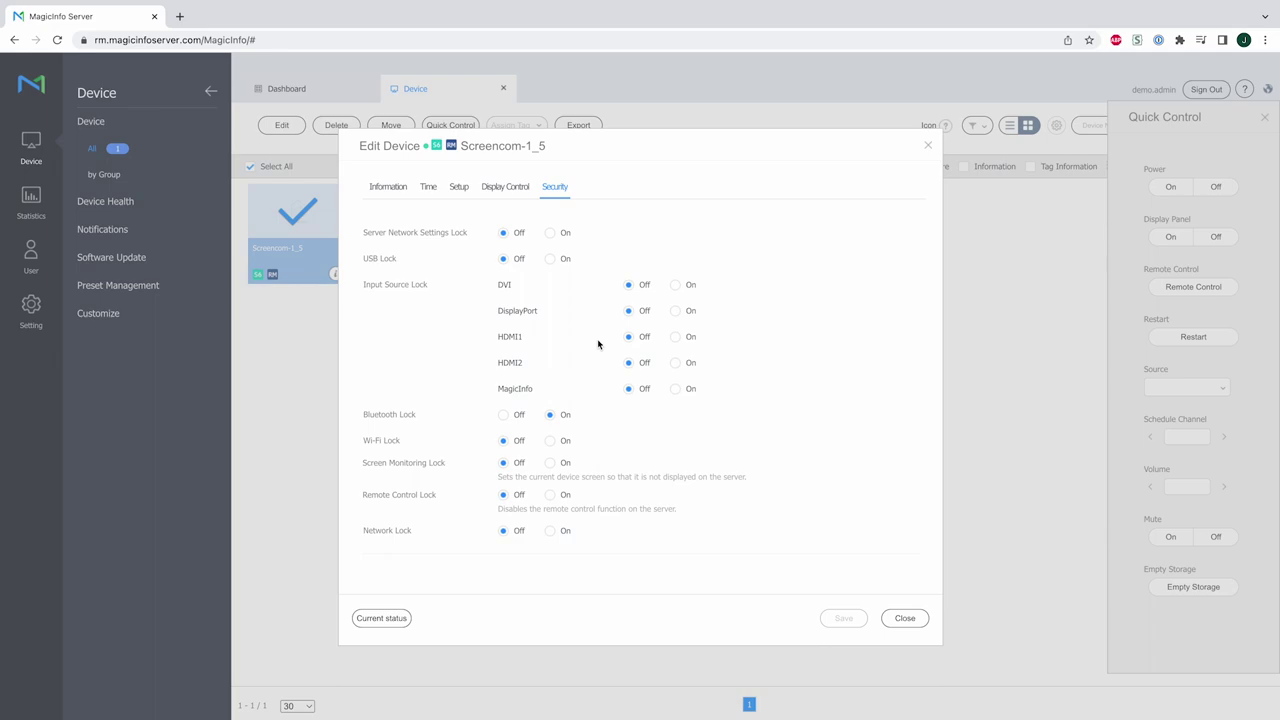
Step: Close the device's edit, details and Quick Control views, and deselect Screencom-1_5 in the device list
{"action": "left_click", "coordinate": [906, 618]}
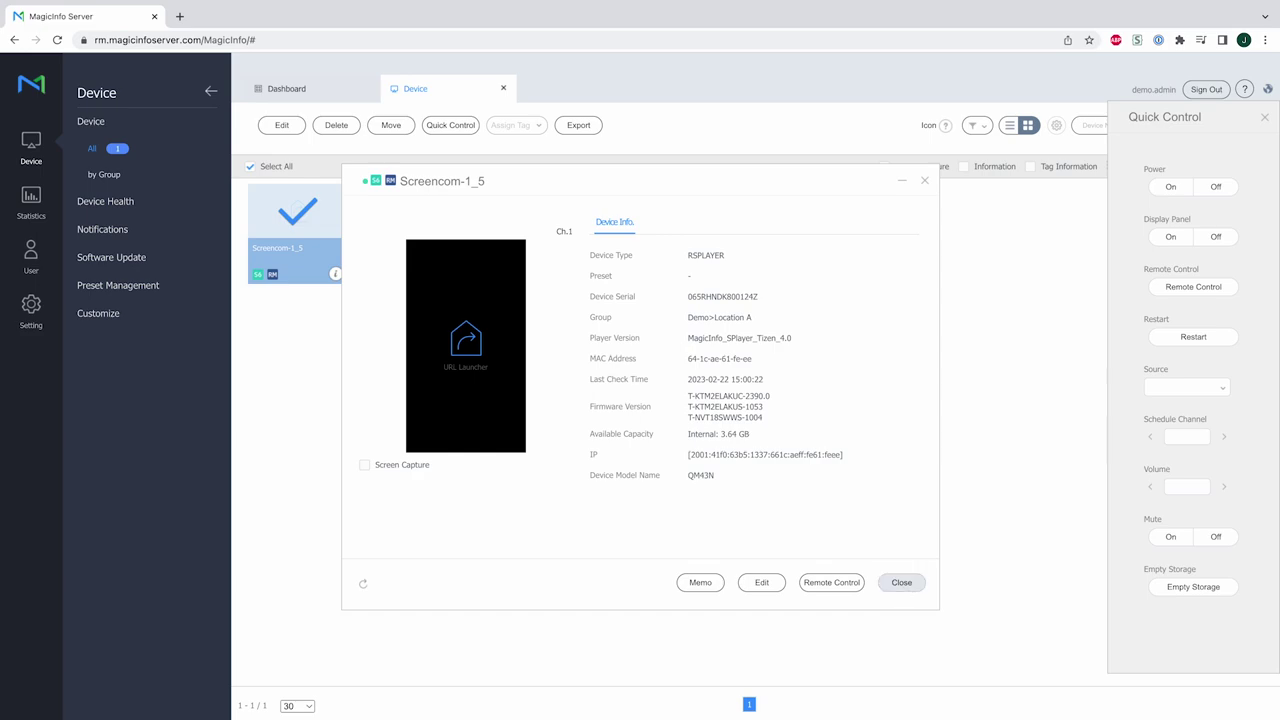
{"action": "left_click", "coordinate": [902, 586]}
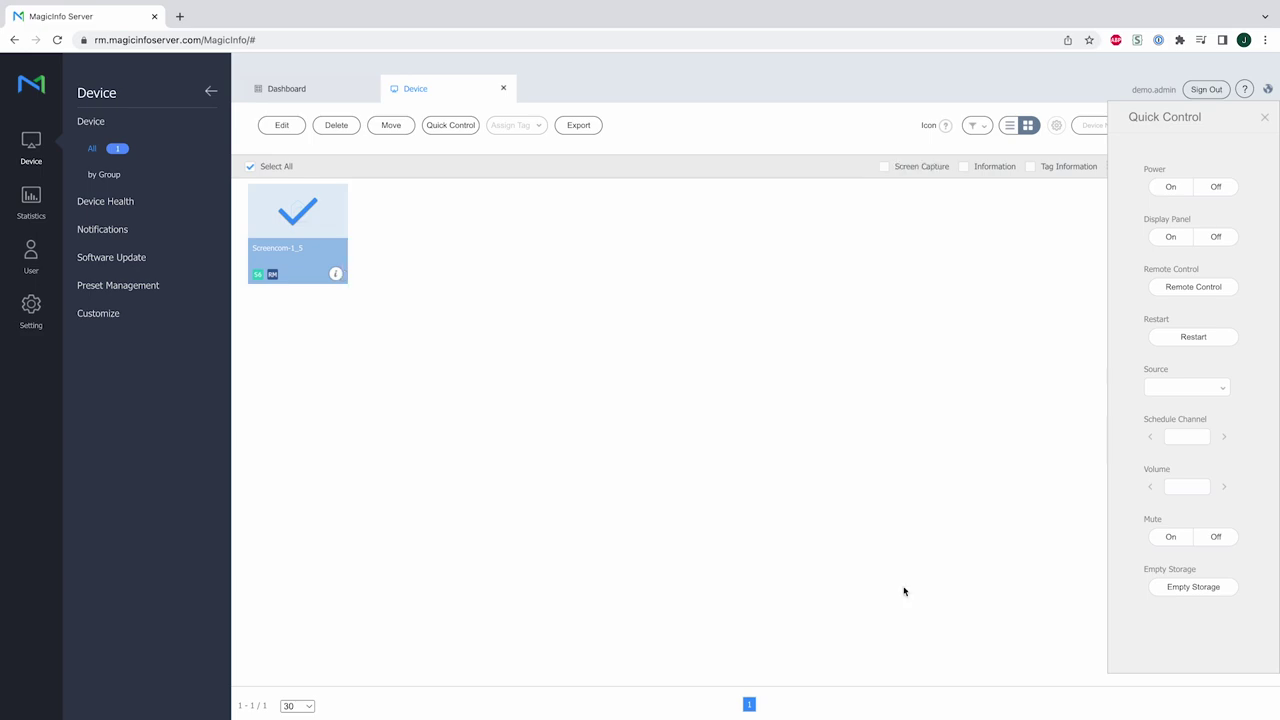
{"action": "left_click", "coordinate": [1264, 118]}
{"action": "left_click", "coordinate": [329, 217]}
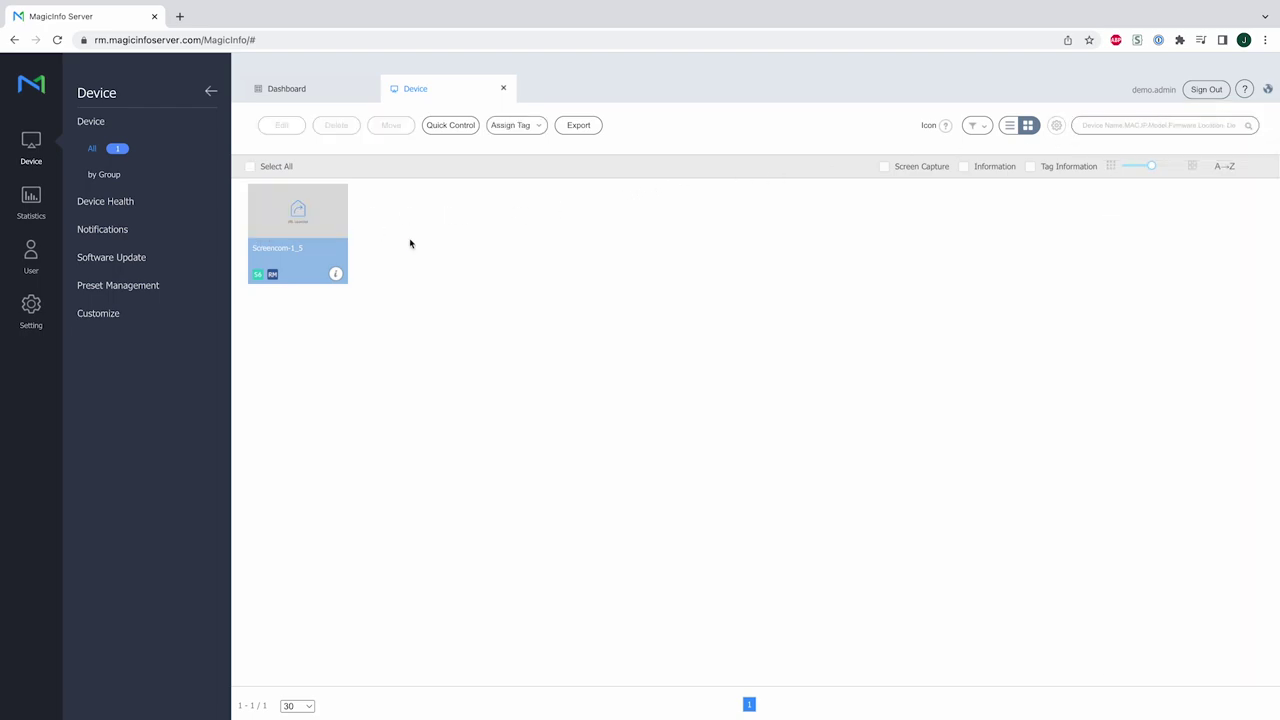